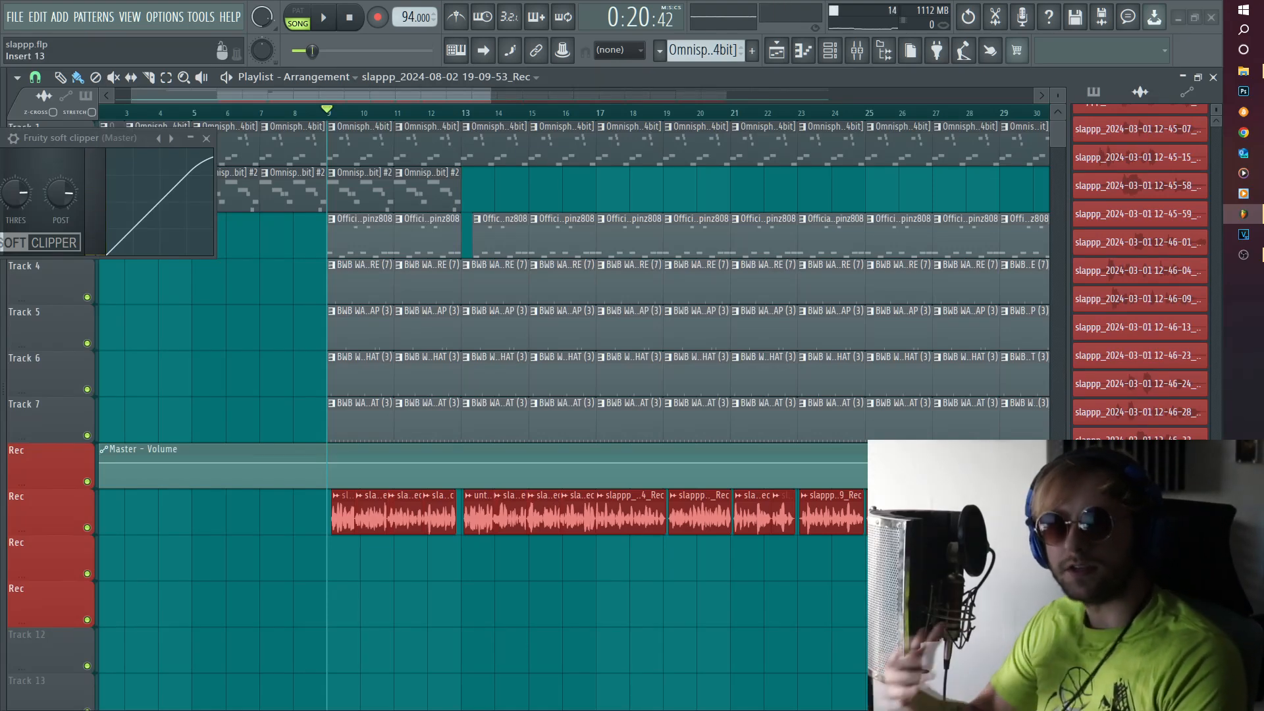
Audition the recorded vocal over the beat, moving the song position to bar 13
left_click(491, 114)
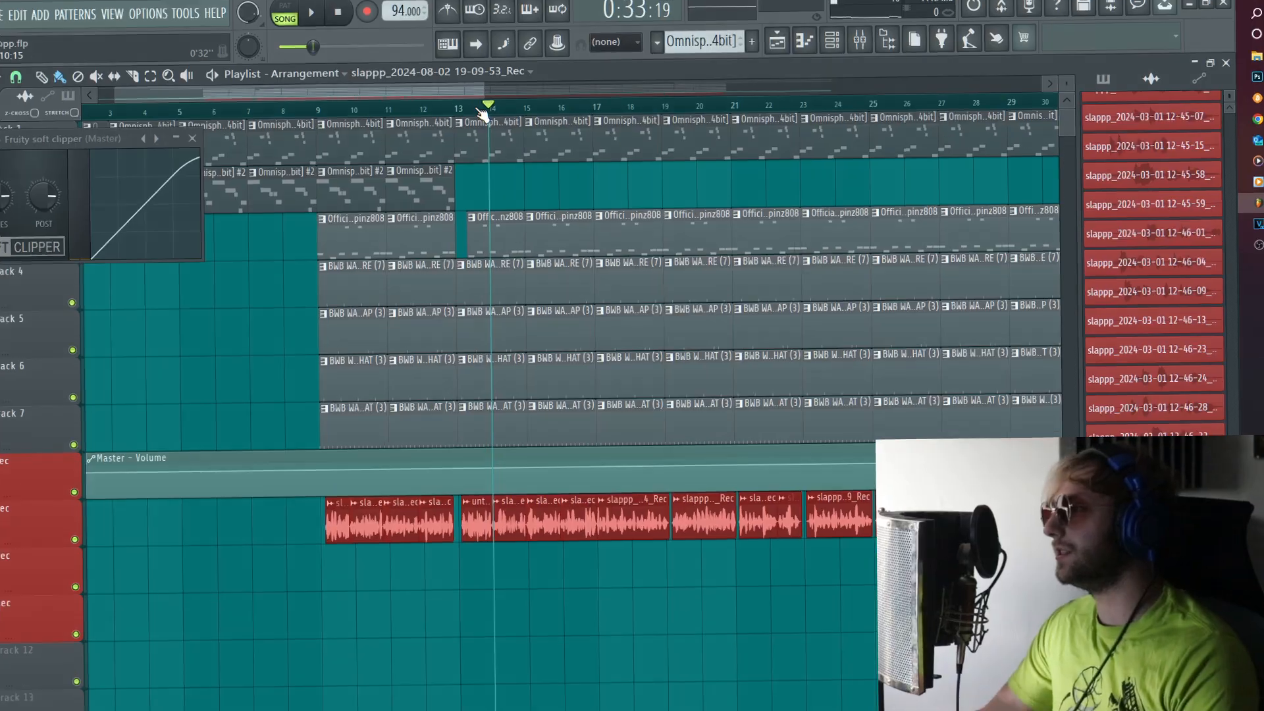
key("space")
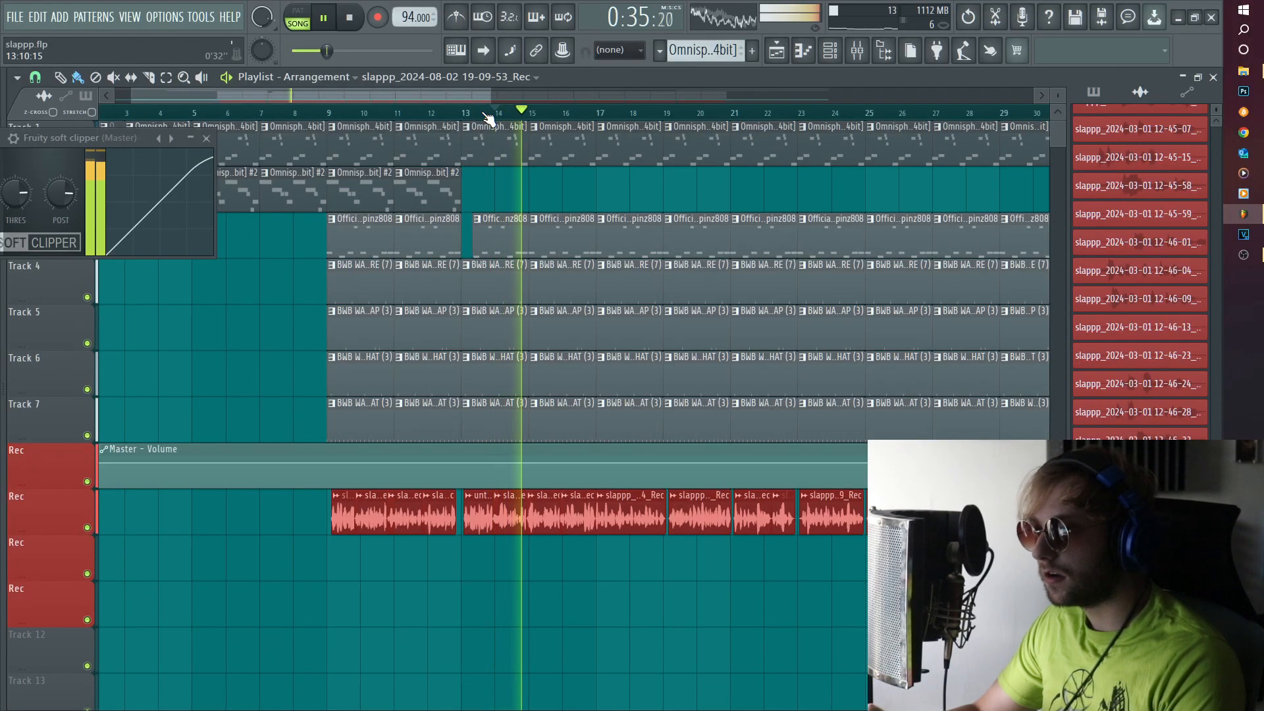
left_click(465, 116)
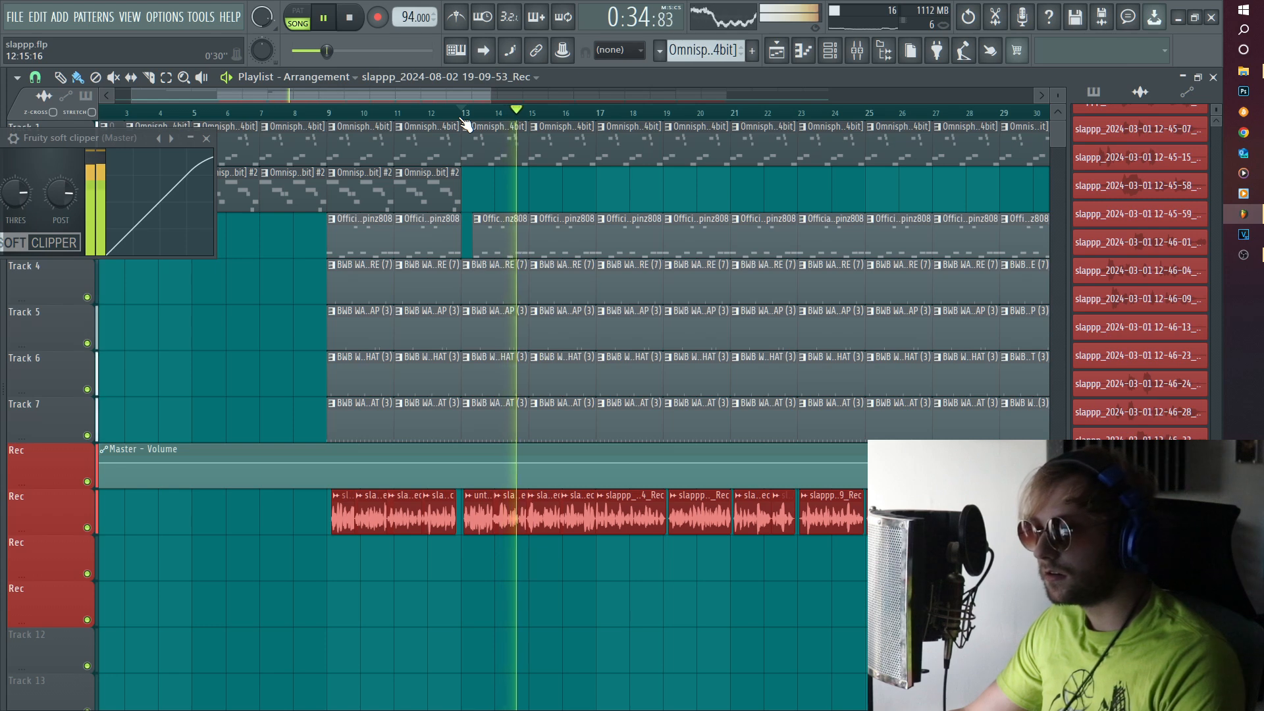
key("space")
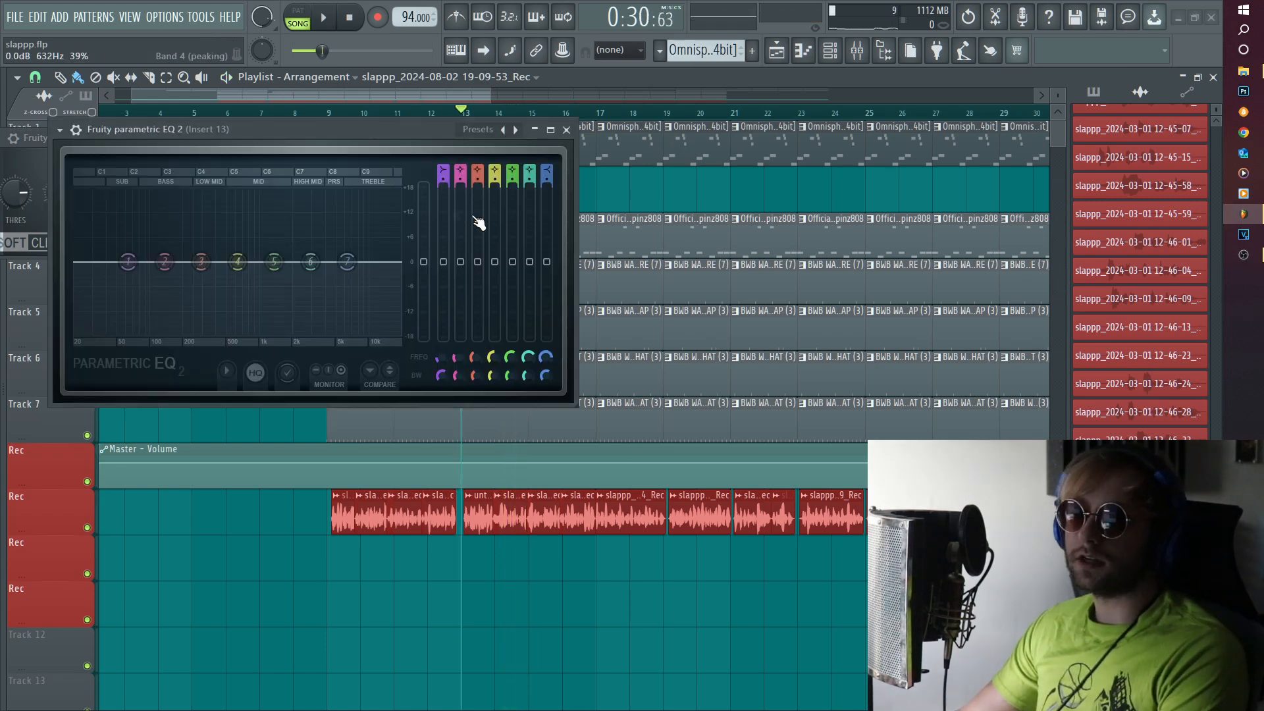
Set band 1 of Insert 13's parametric EQ to a high pass at about 90 Hz
left_click_drag(273, 128, 671, 199)
left_click(525, 334)
left_click_drag(528, 333, 599, 338)
key("space")
right_click(599, 338)
left_click(623, 358)
key("space")
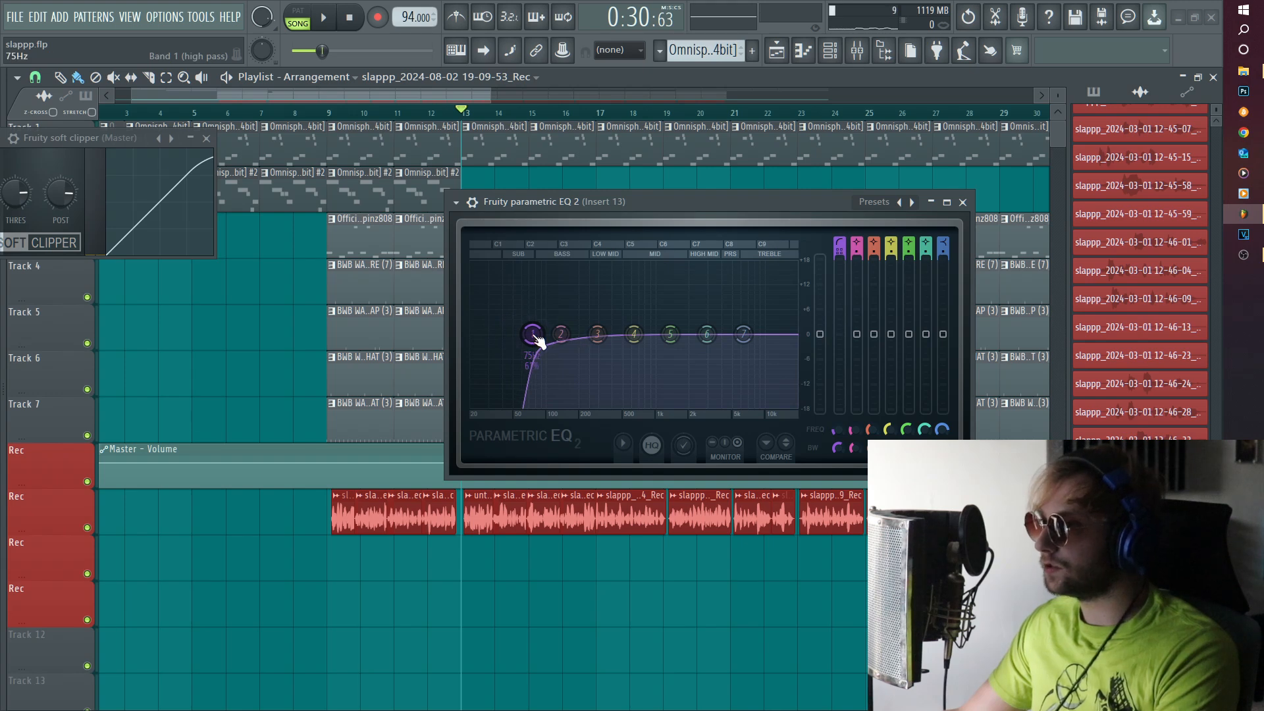
mouse_move(535, 336)
left_mouse_down()
mouse_move(629, 325)
mouse_move(542, 333)
left_mouse_up()
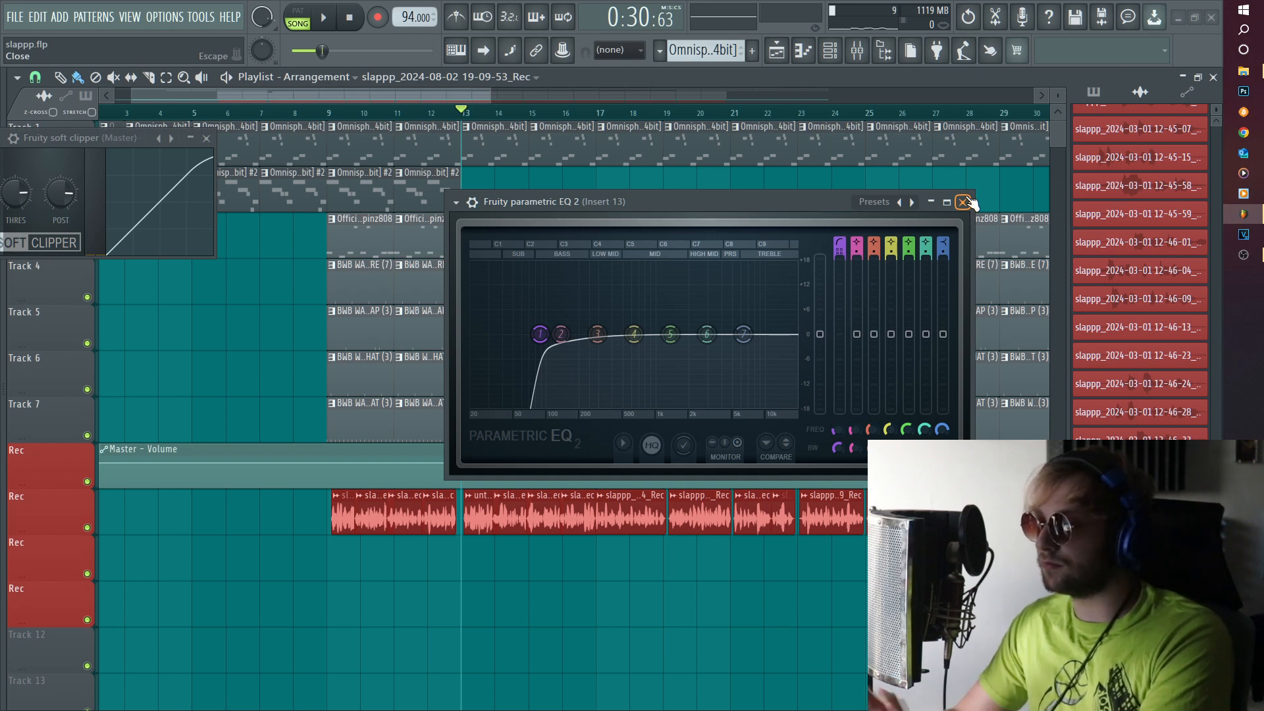
Listen to the vocal and cut band 3 of the EQ by about 3 dB near 348 Hz
key("space")
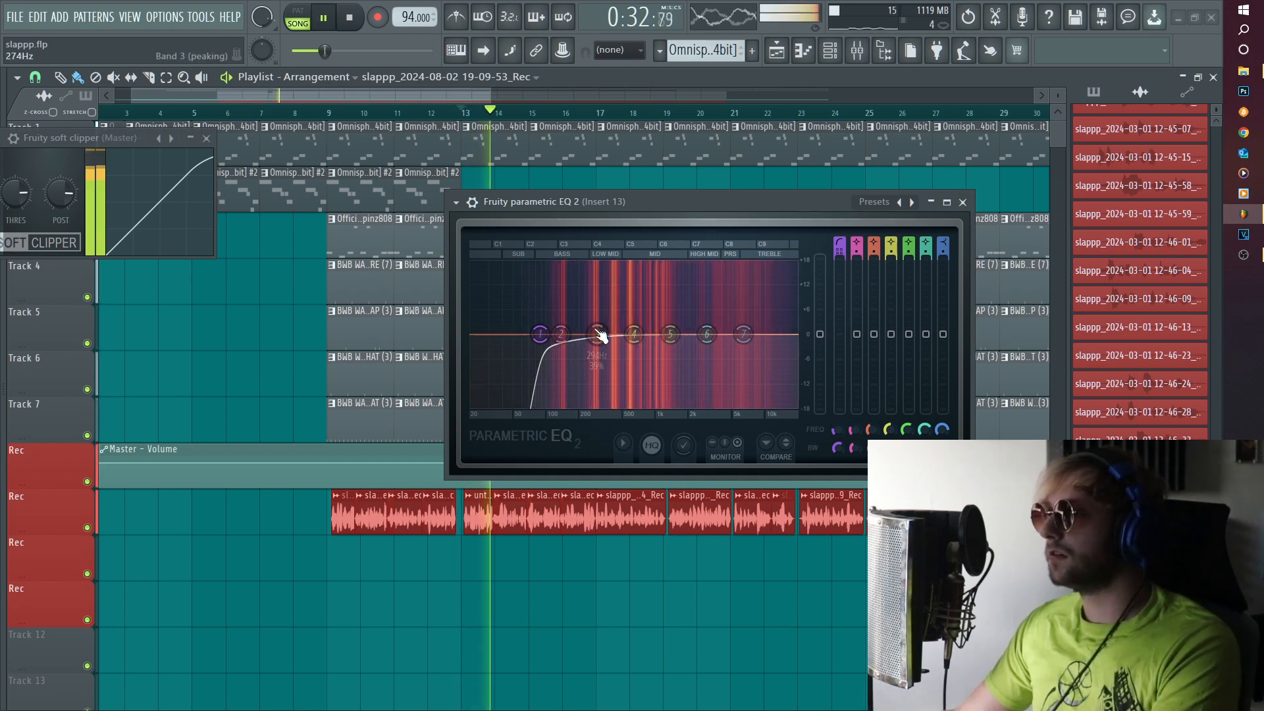
key("space")
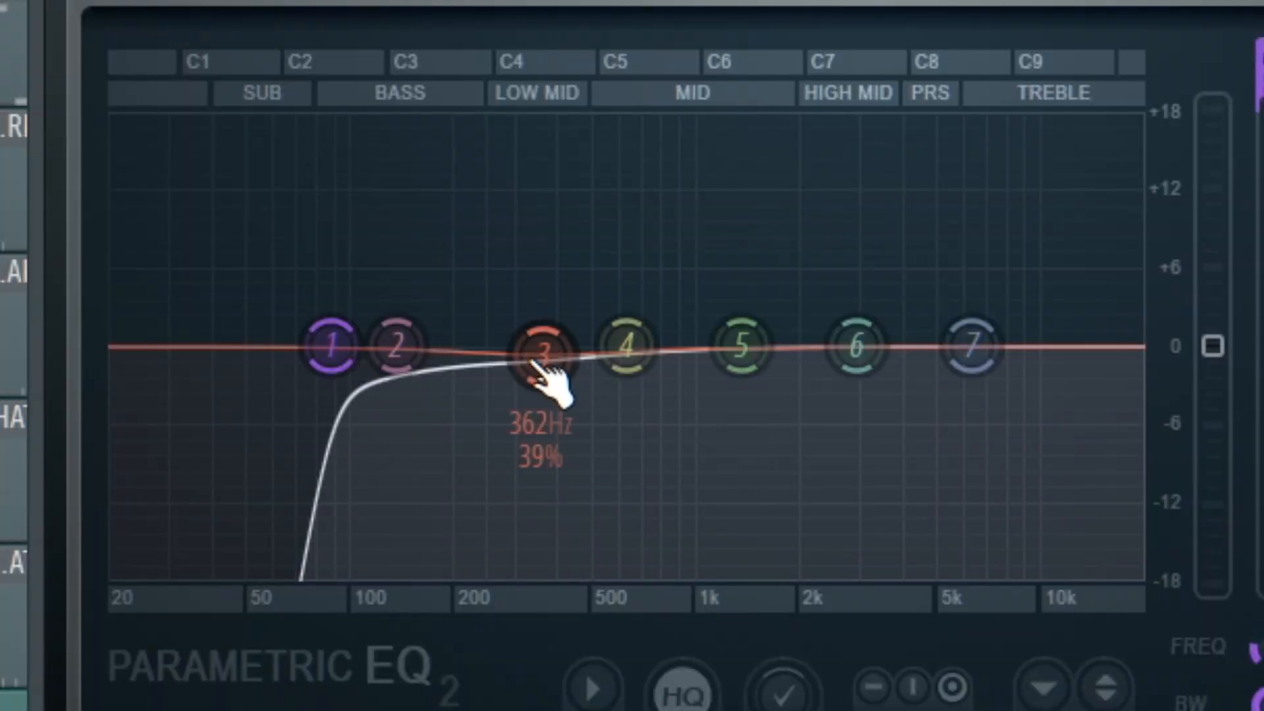
left_click_drag(610, 346, 608, 346)
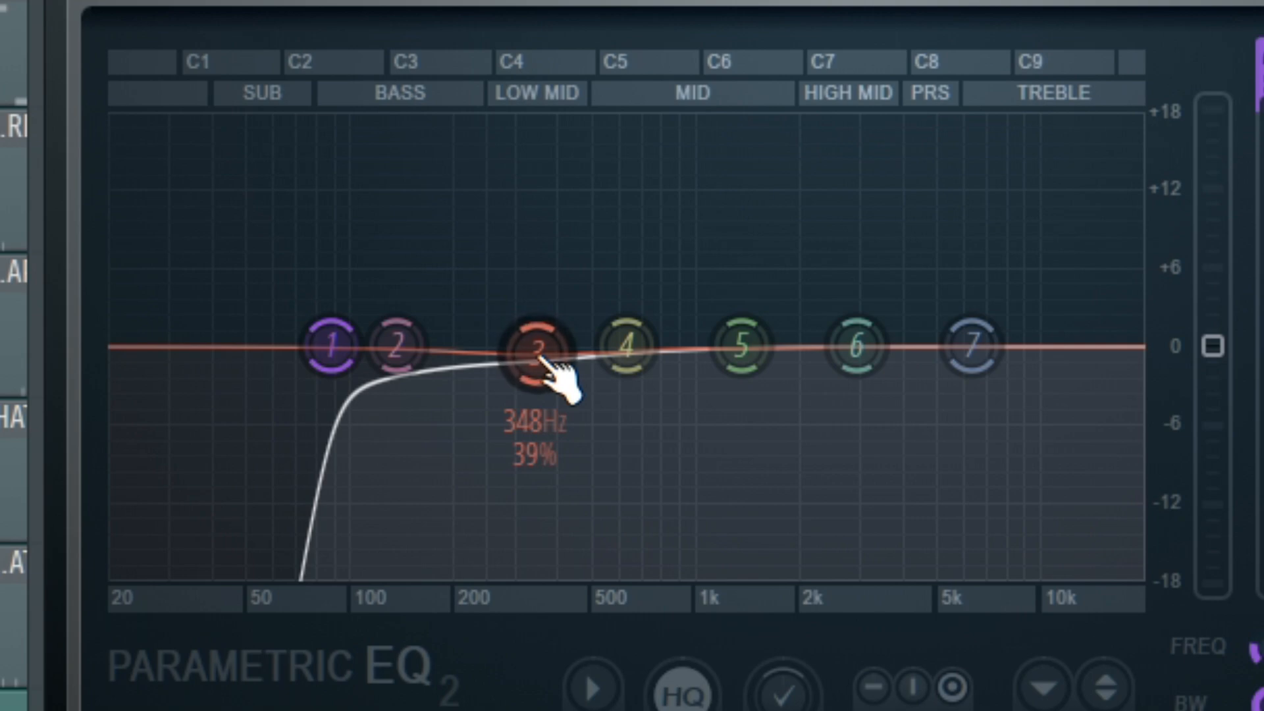
mouse_move(536, 354)
left_mouse_down()
mouse_move(516, 370)
mouse_move(536, 378)
left_mouse_up()
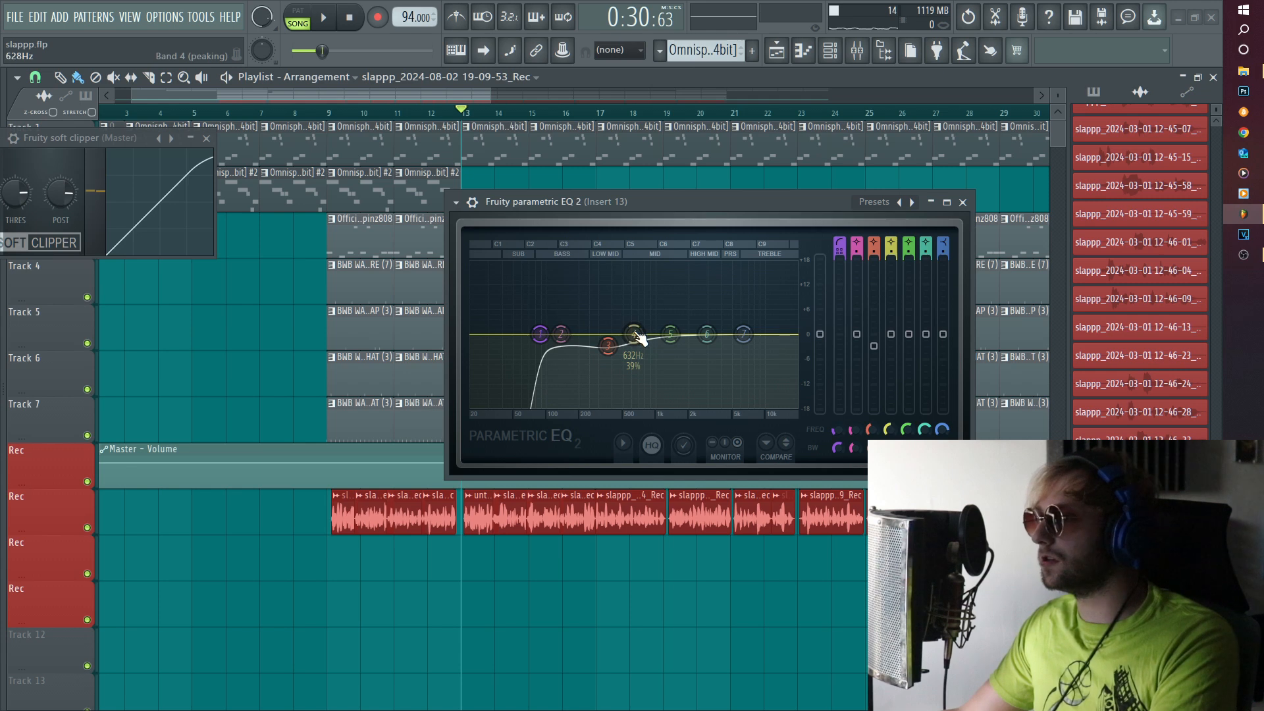
Cut band 4 of the vocal EQ by about 3 dB near 670 Hz and adjust its bandwidth
left_click_drag(773, 200, 713, 162)
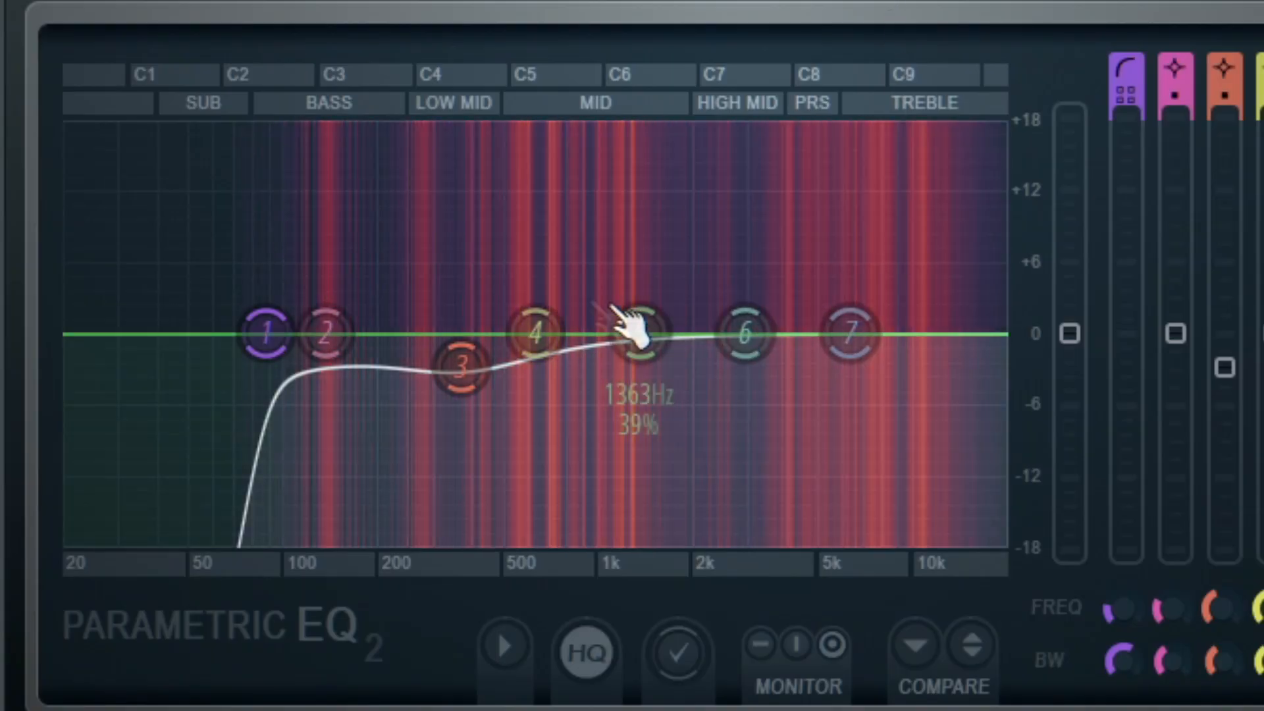
left_click_drag(552, 344, 541, 371)
scroll(548, 257, "down", 5)
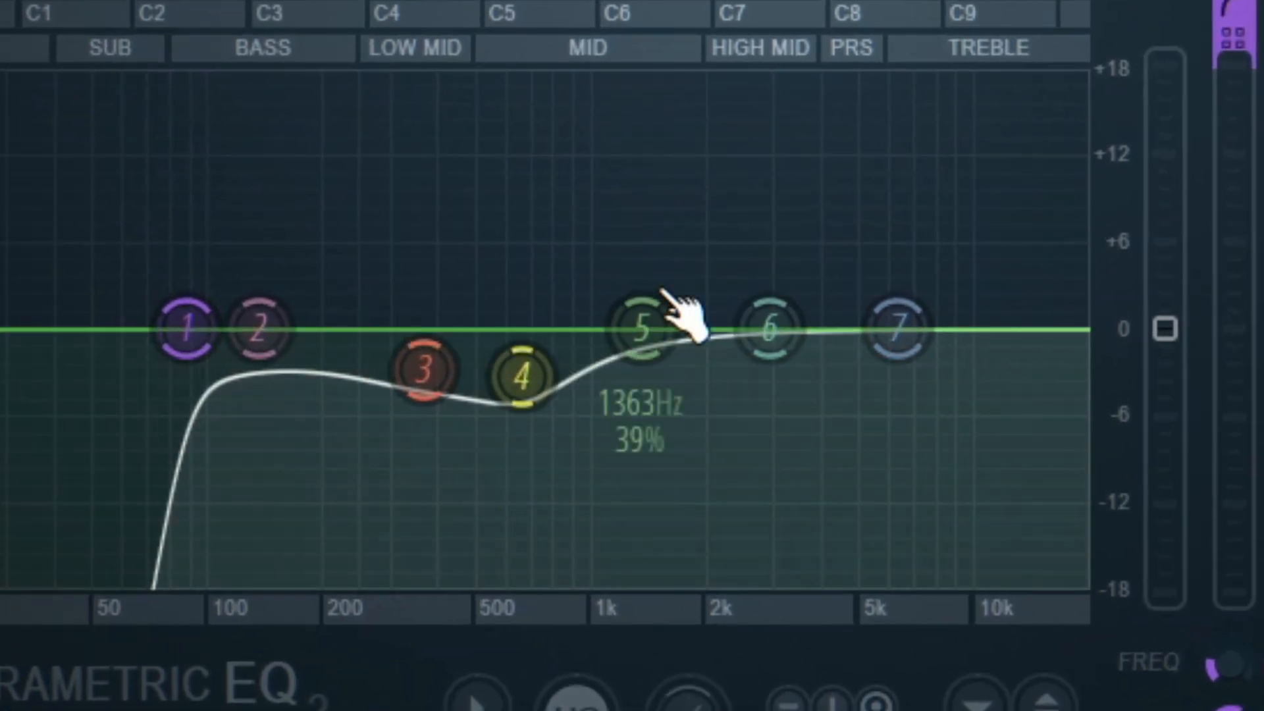
Sweep a boosted band 5 through the upper mids and settle it as a cut of about 2 dB near 1.6 kHz
left_click_drag(642, 327, 688, 205)
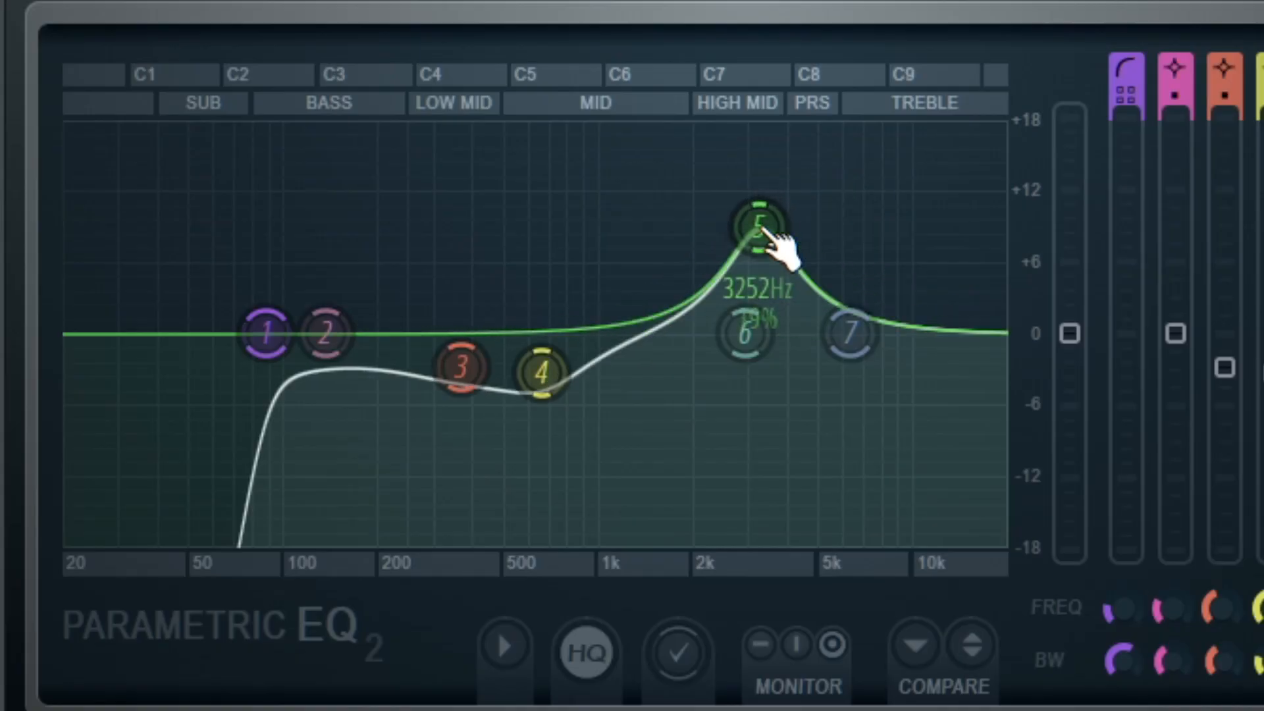
scroll(768, 237, "down", 2)
left_click_drag(764, 228, 665, 250)
scroll(691, 150, "up", 3)
scroll(705, 169, "up", 2)
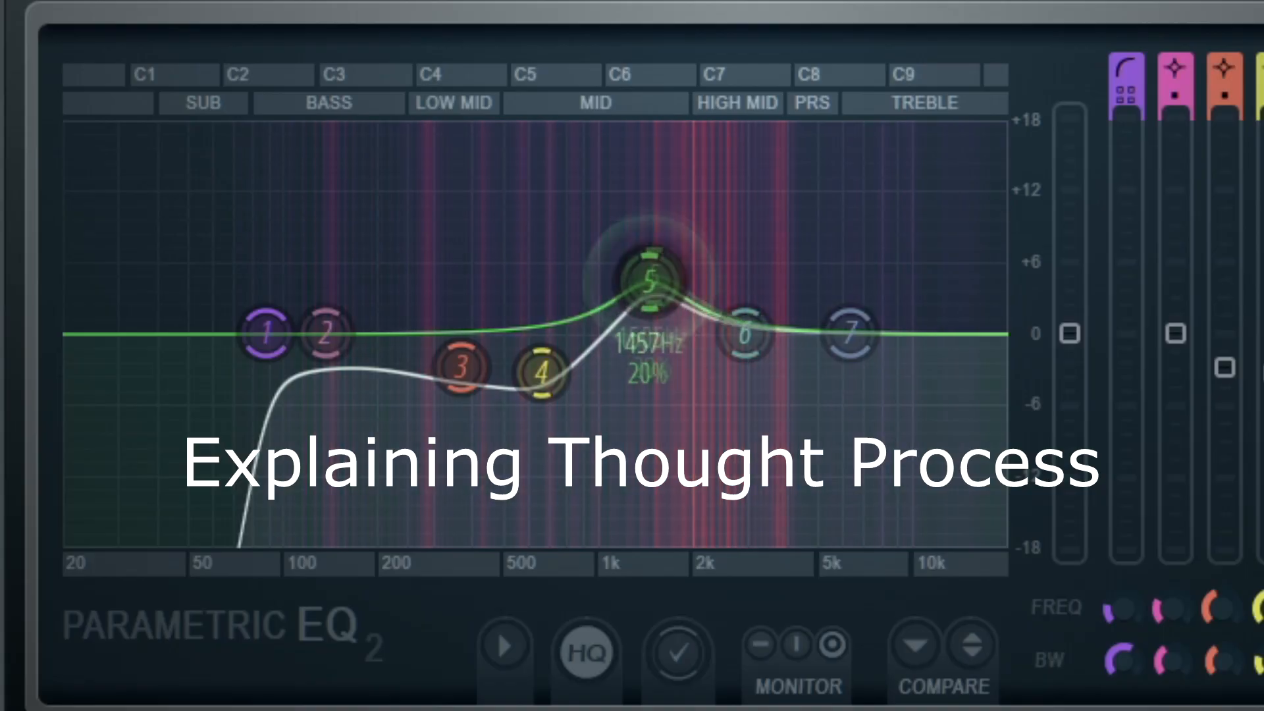
left_click_drag(655, 289, 652, 299)
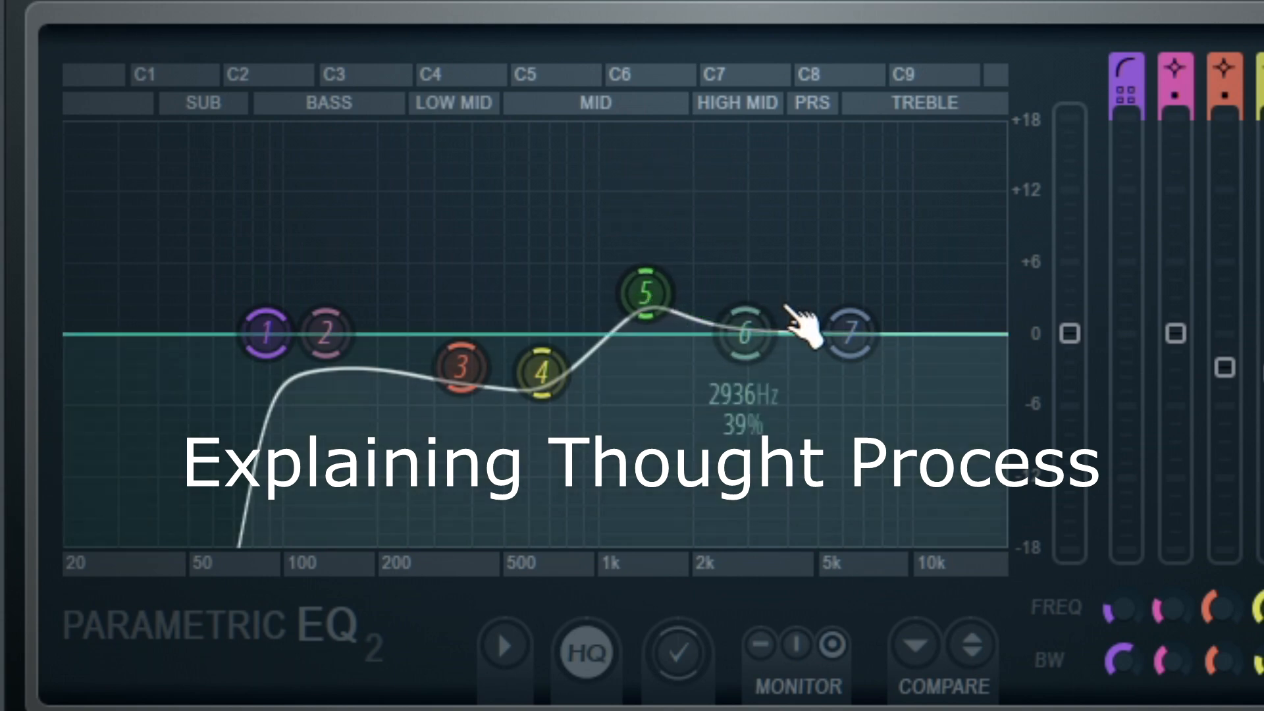
left_click_drag(649, 302, 615, 281)
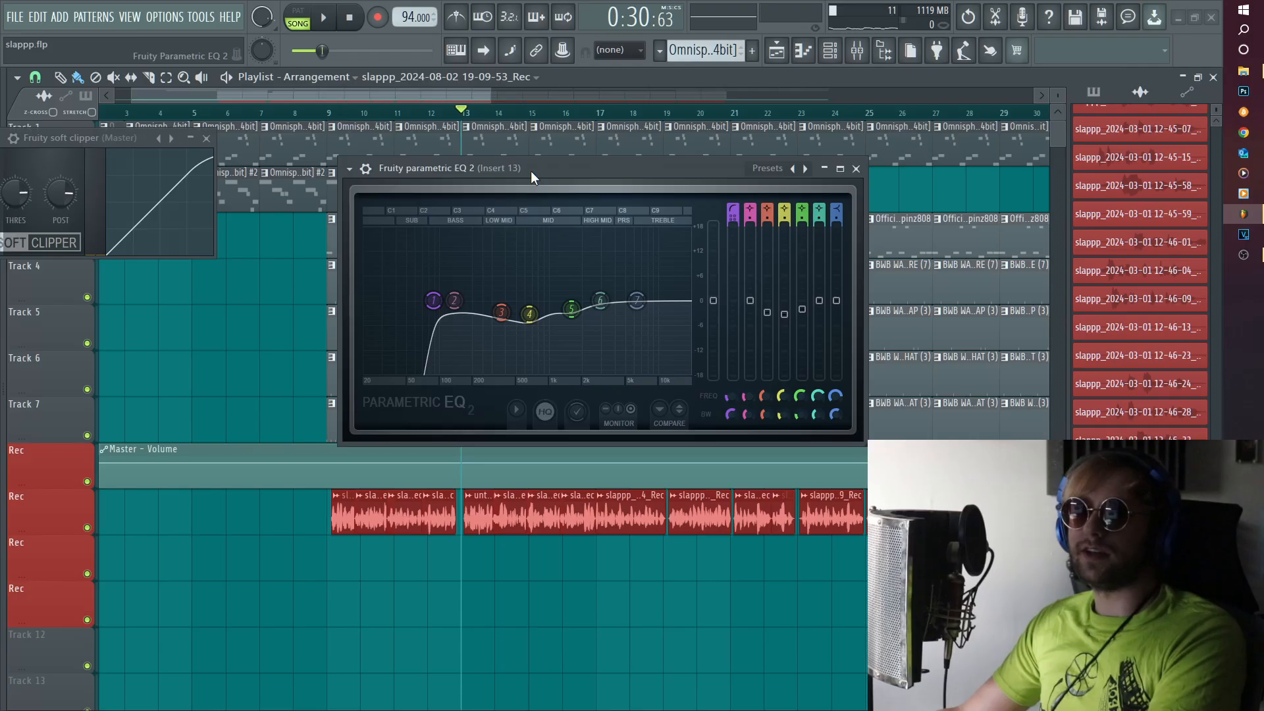
Boost the vocal's treble by about 4 dB with band 7's high shelf around 10 kHz
left_click_drag(638, 301, 646, 301)
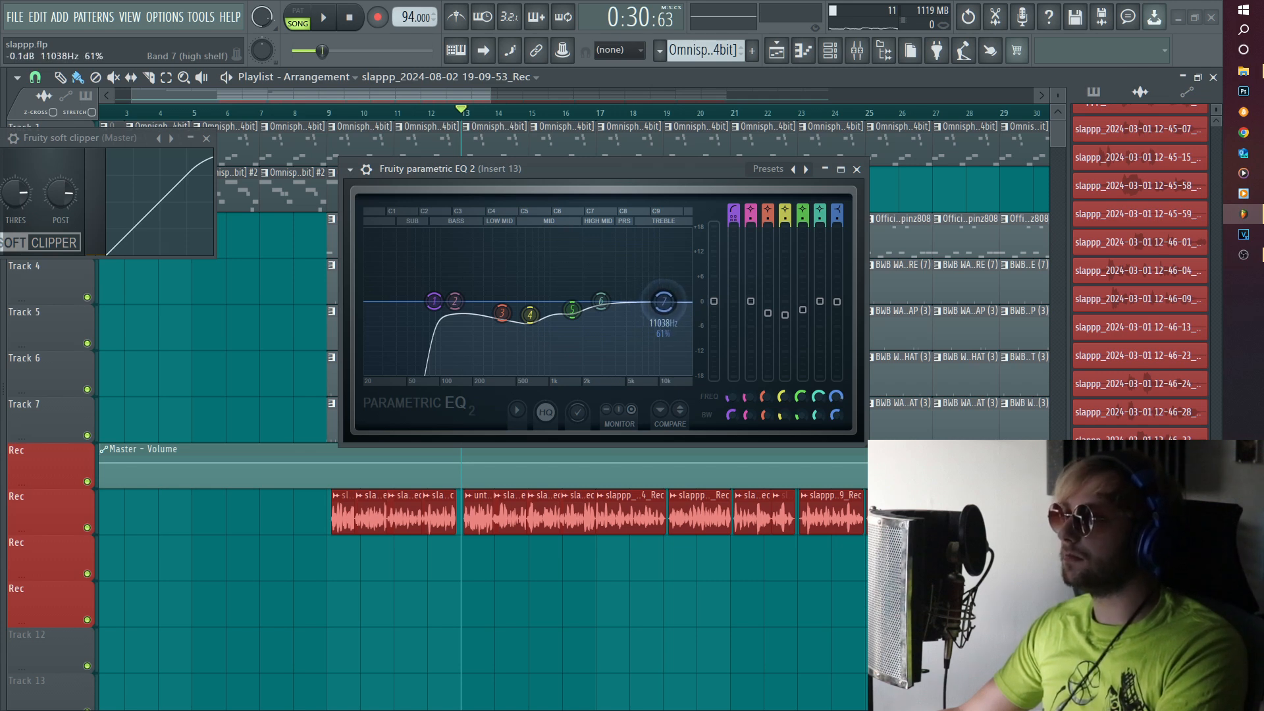
left_click_drag(658, 302, 659, 279)
key("space")
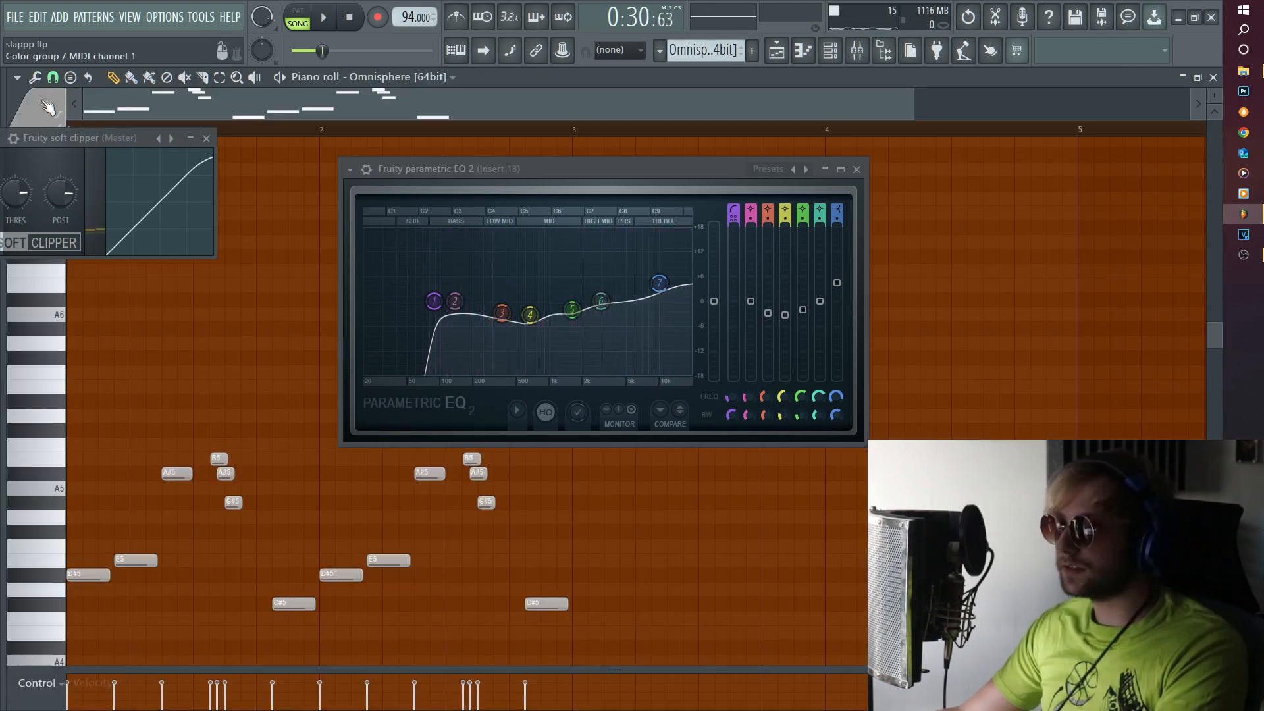
Check the key of the Omnisphere melody with scale highlighting in the piano roll
left_click(18, 80)
mouse_move(69, 170)
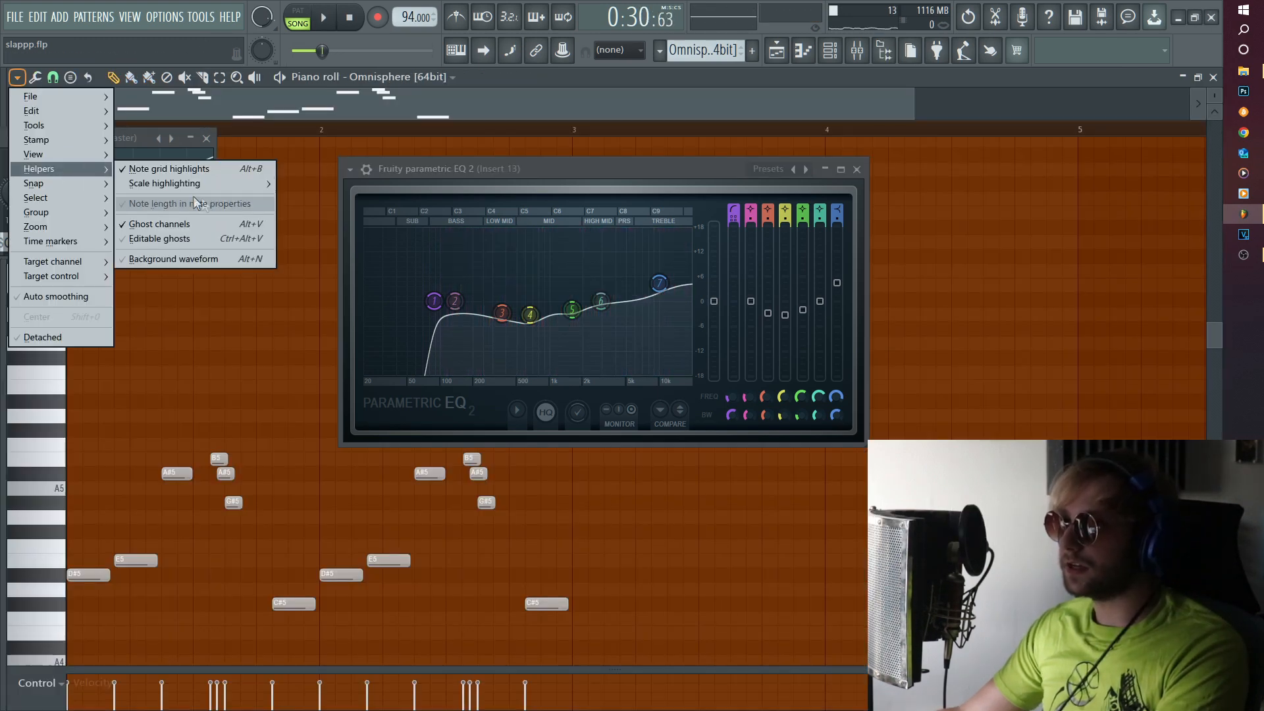
mouse_move(203, 187)
left_click(354, 222)
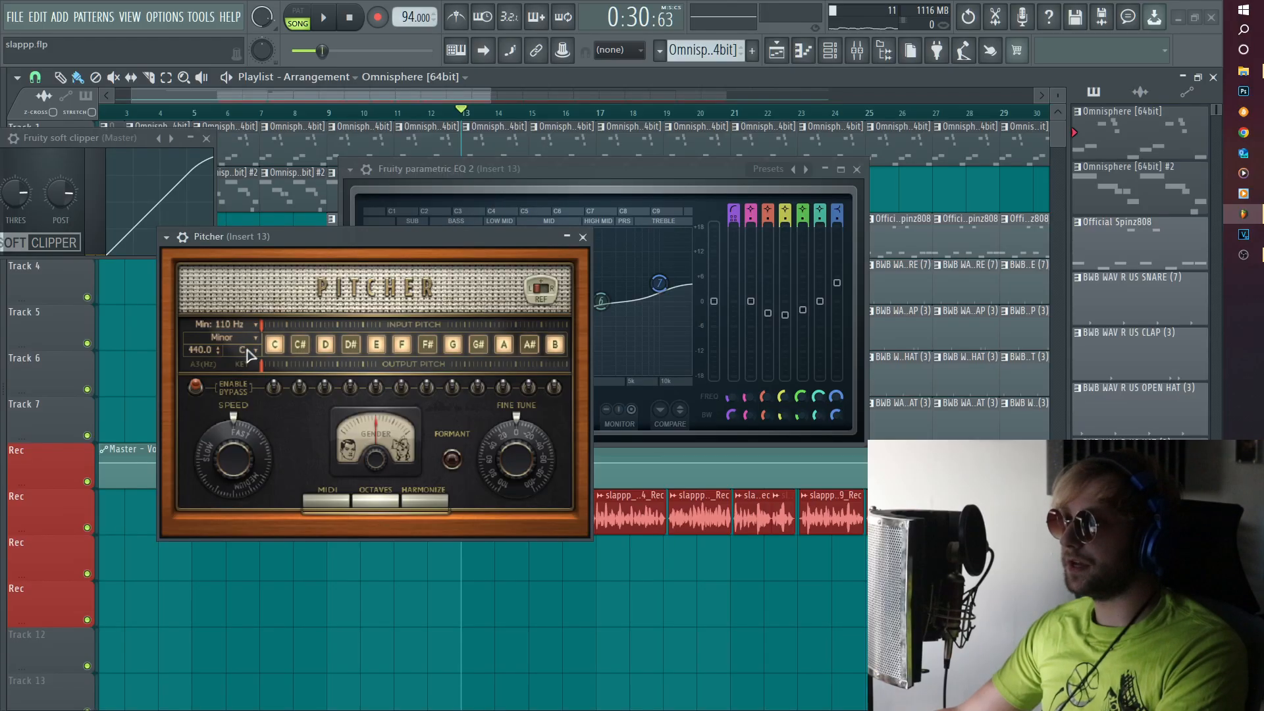
Set Pitcher on Insert 13 to G# minor with a correction speed of 34 and audition the result
left_click(245, 352)
left_click(295, 386)
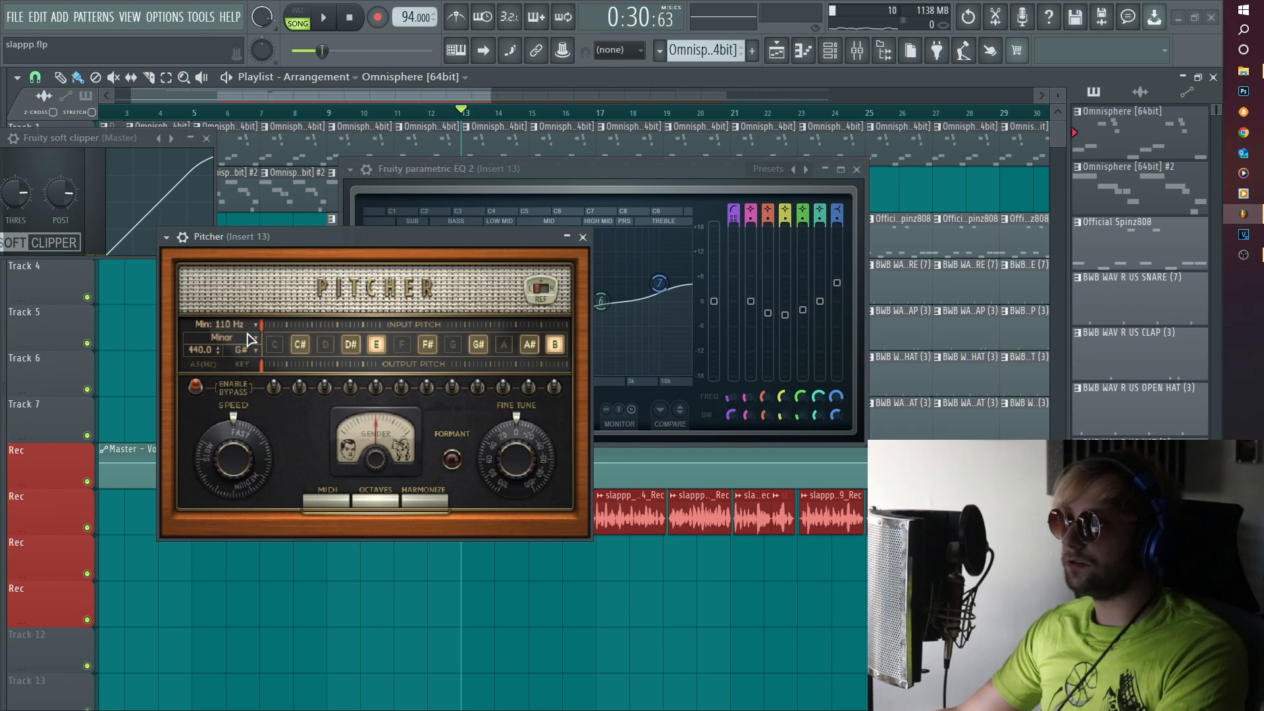
left_click_drag(226, 464, 226, 480)
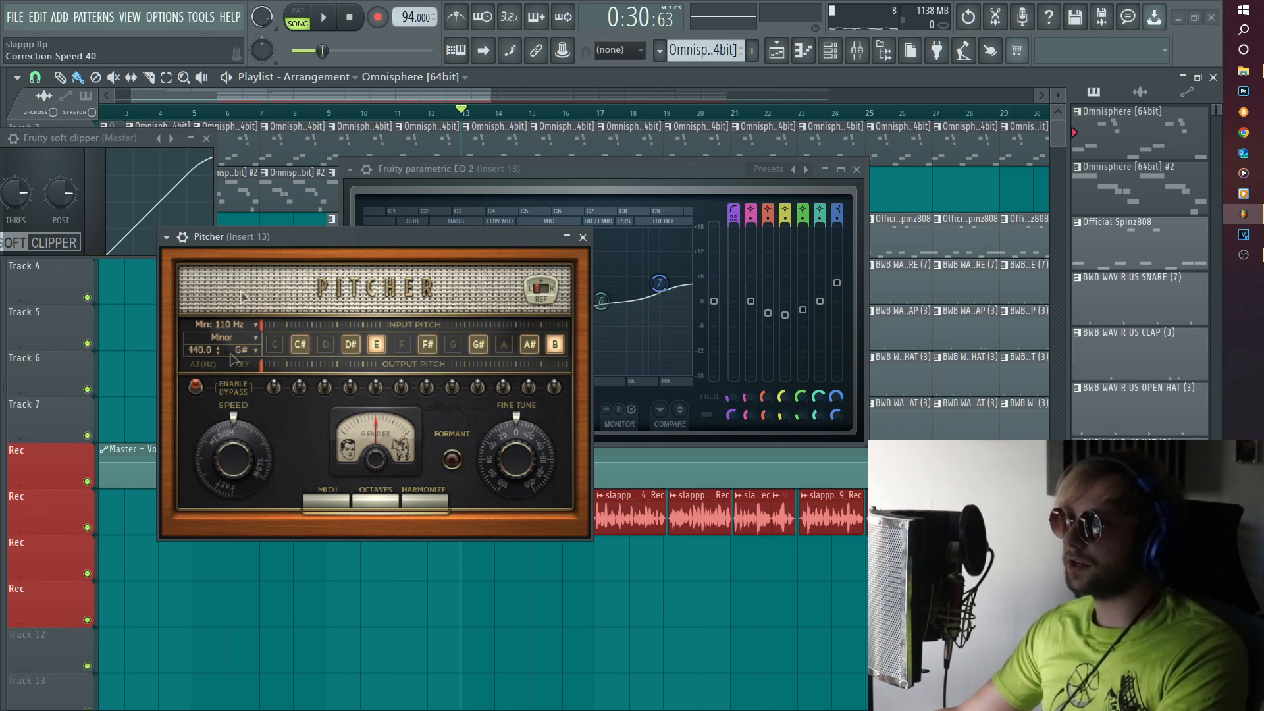
left_click(324, 21)
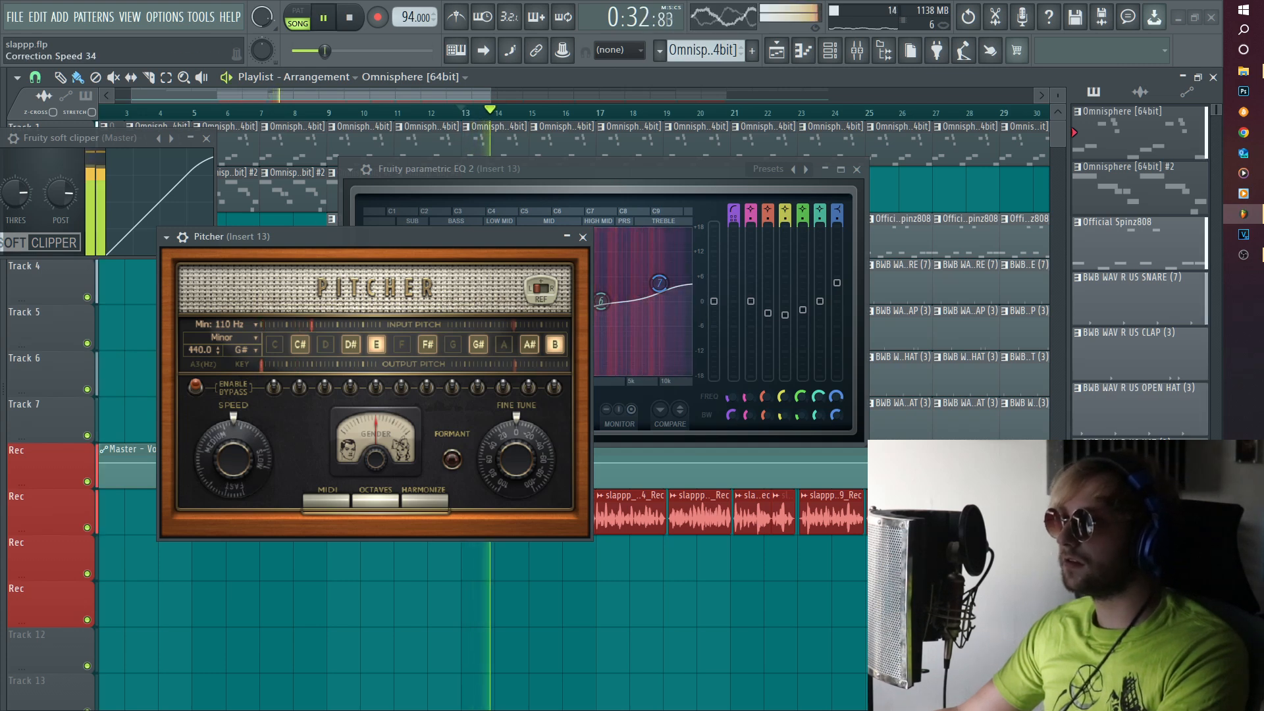
left_click(582, 238)
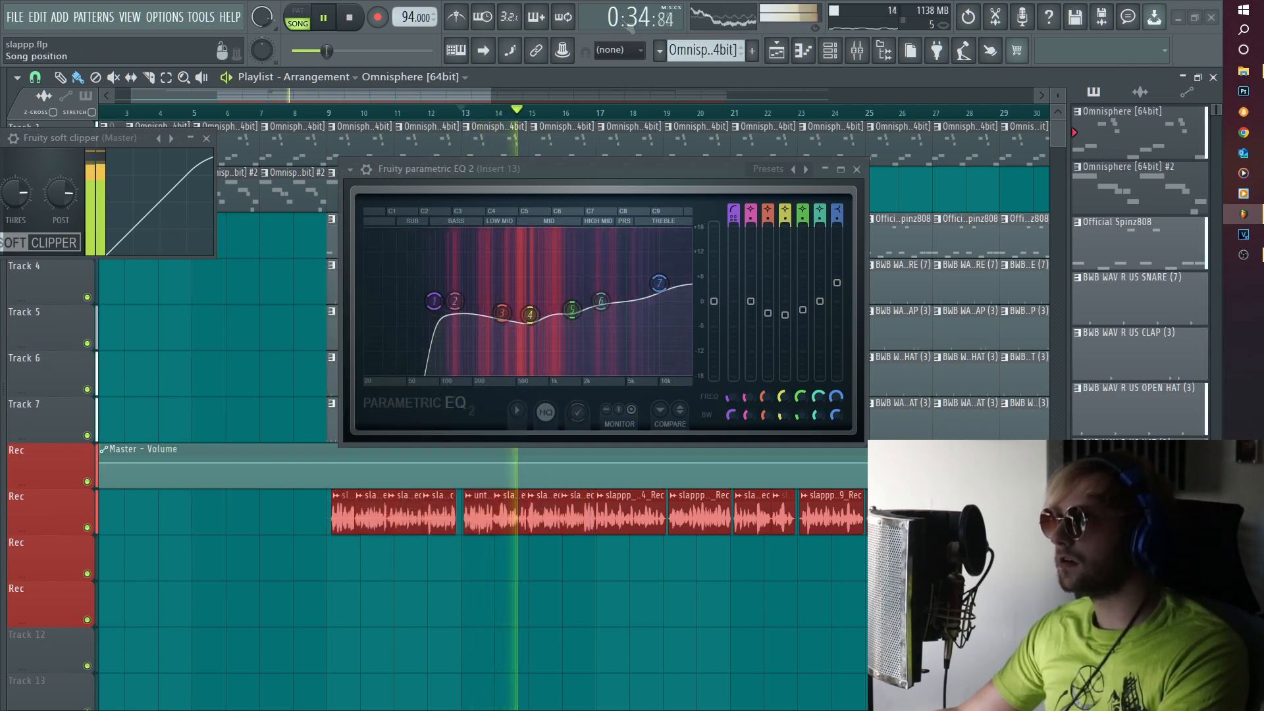
key("space")
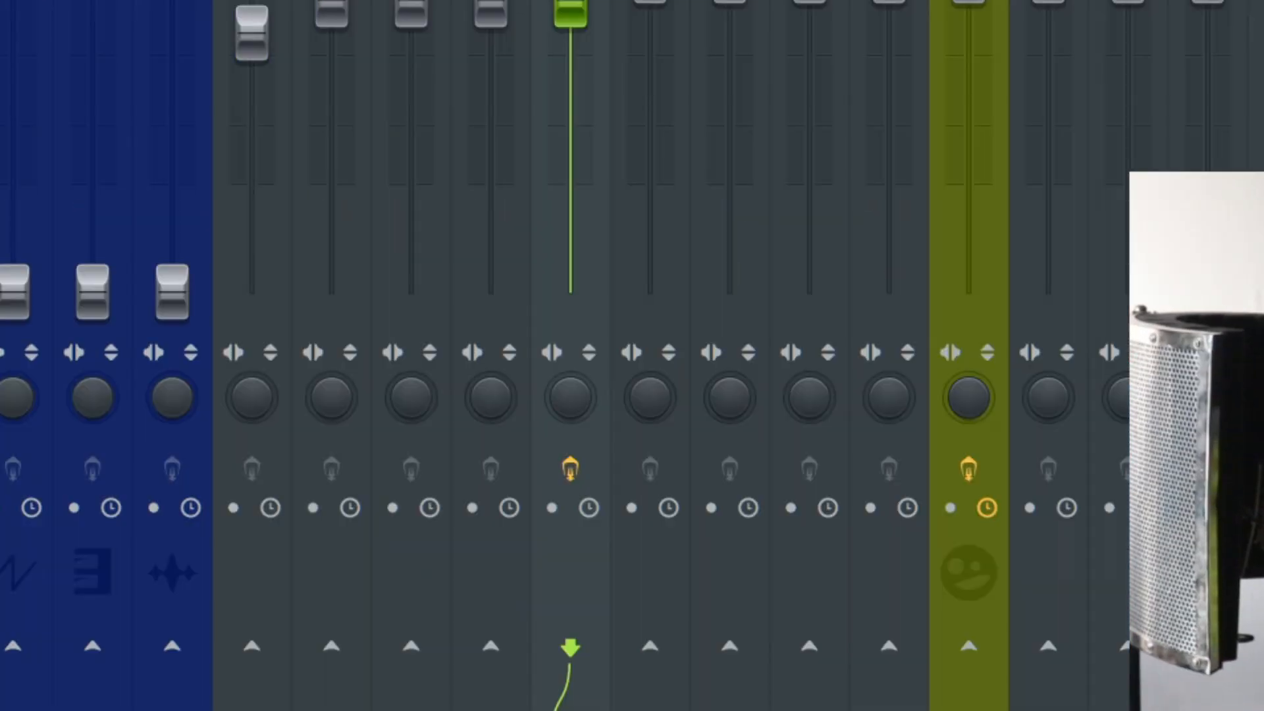
Send Insert 13 to Insert 12 and set the Peak Controller on Insert 12 to base 50% and volume 59%
left_click(504, 642)
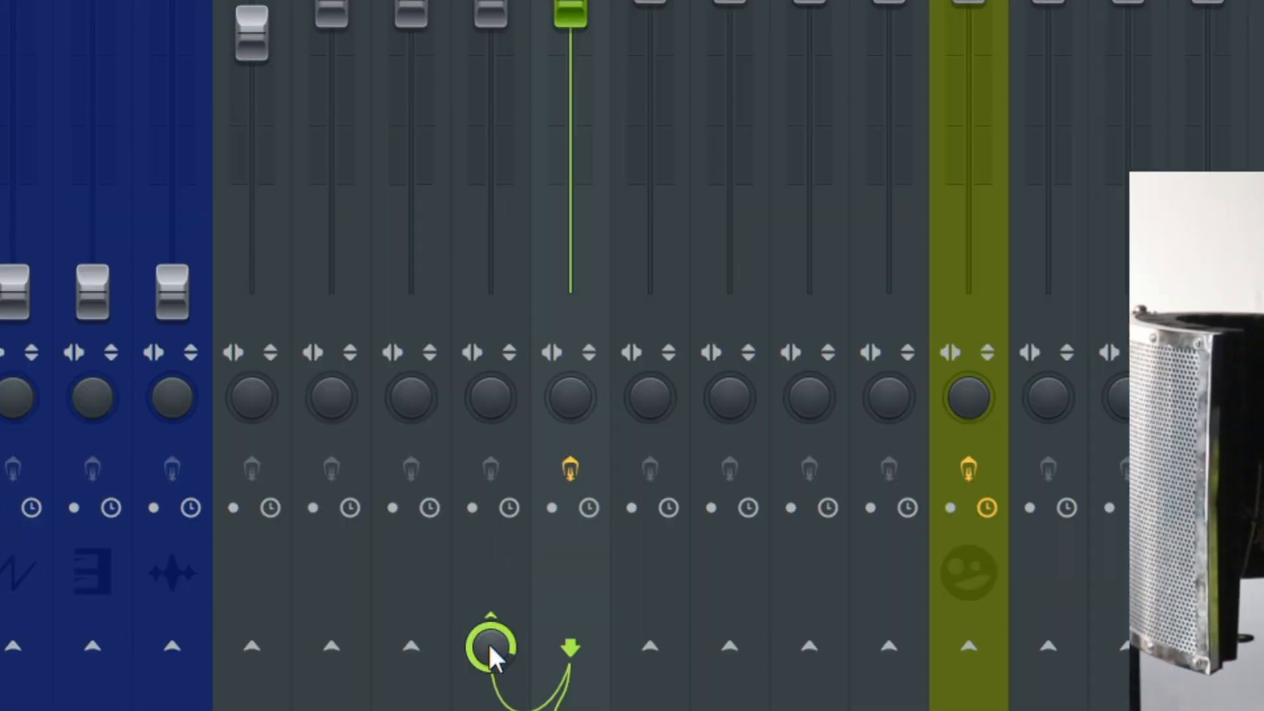
left_click(491, 164)
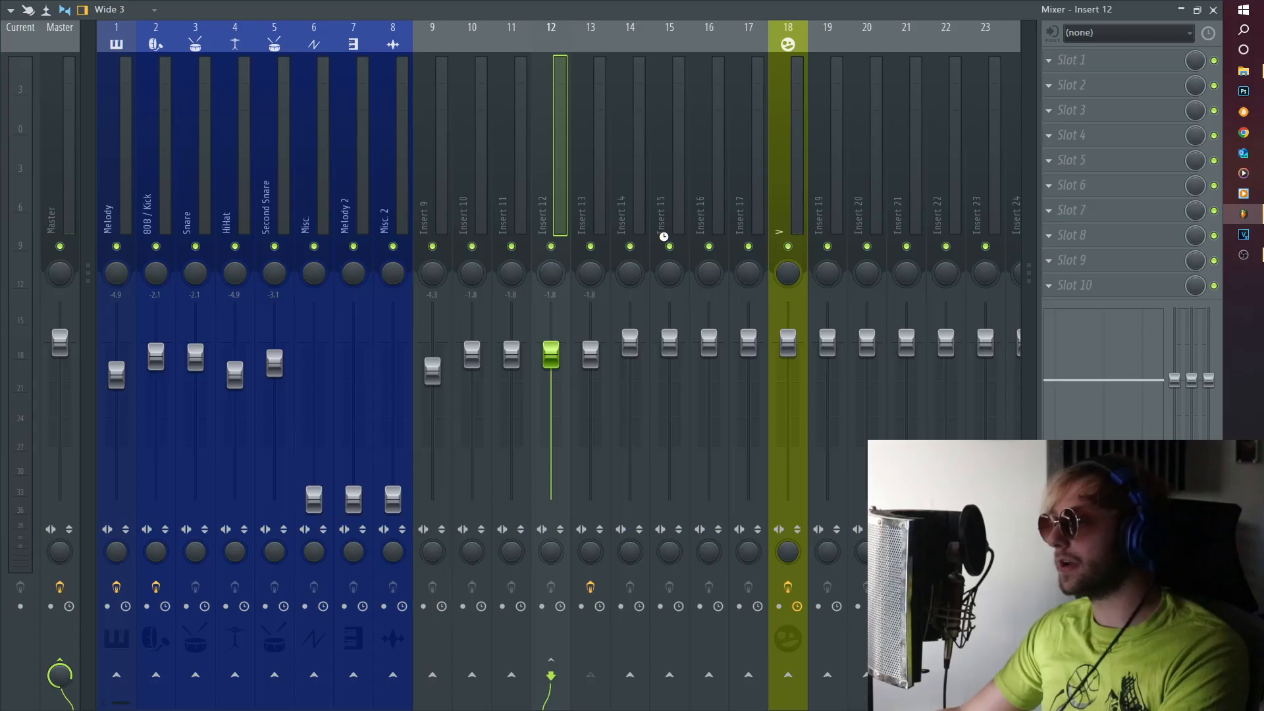
left_click_drag(79, 186, 79, 190)
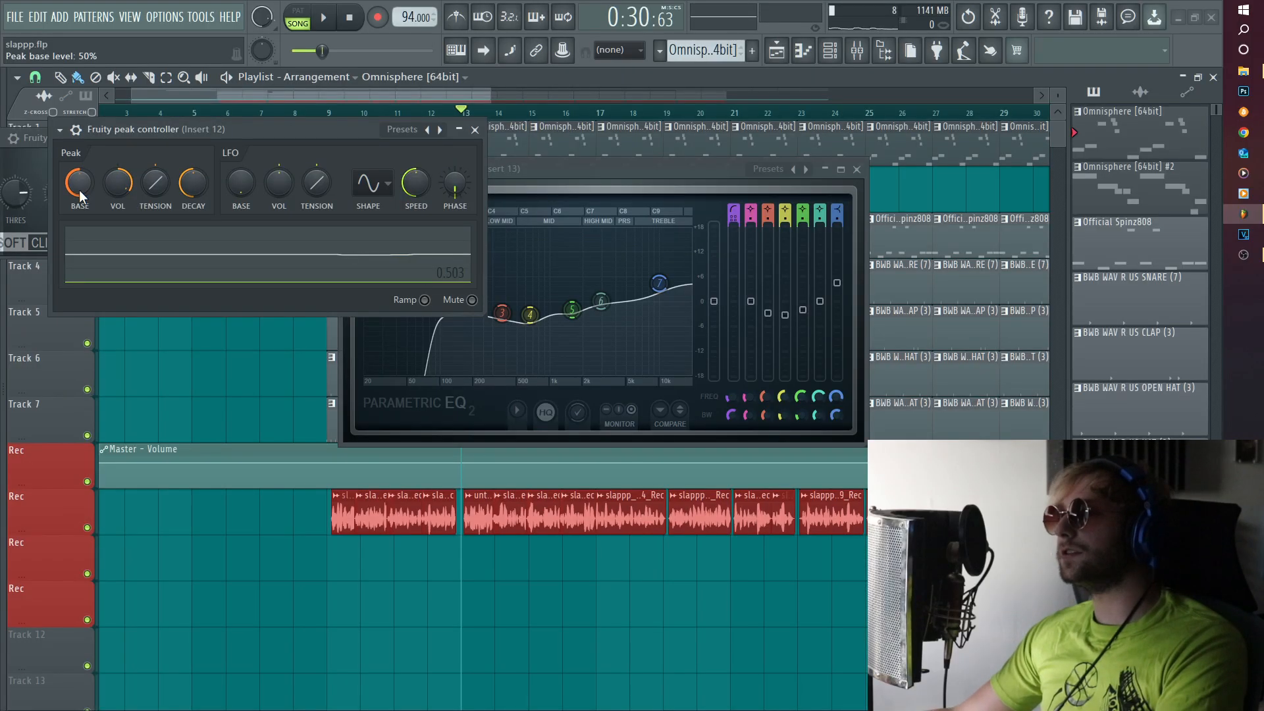
left_click_drag(231, 154, 338, 158)
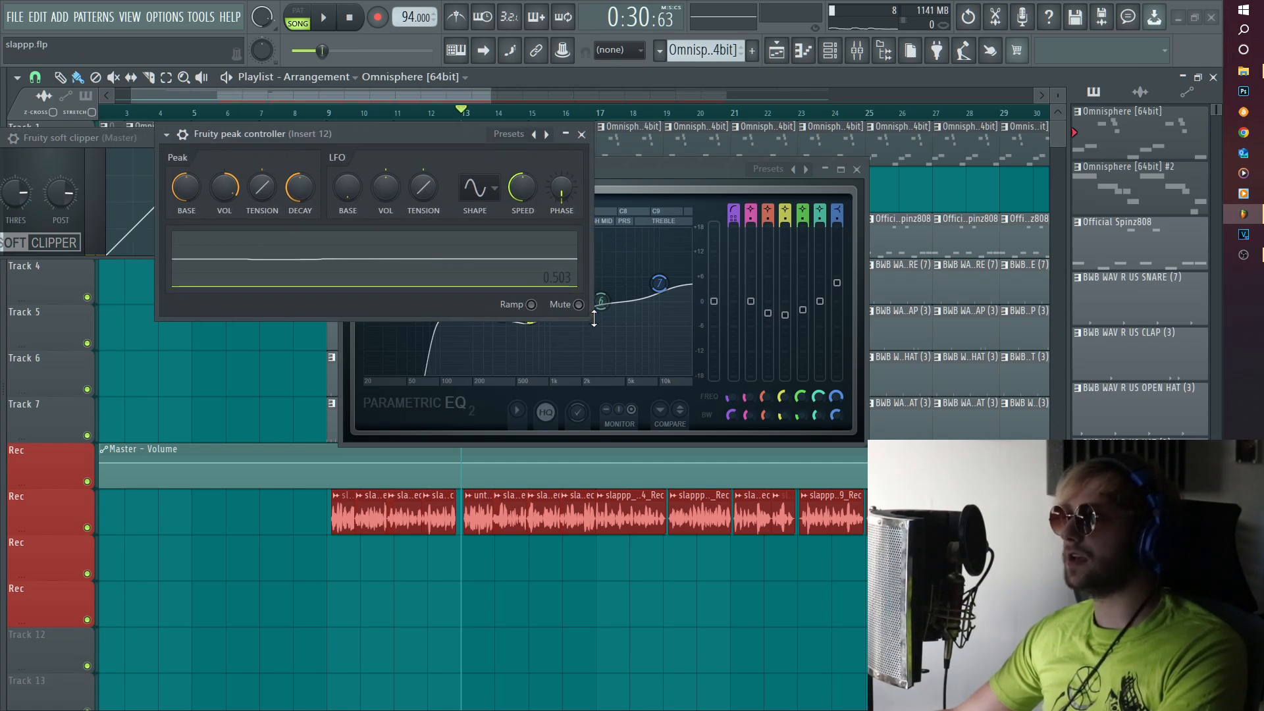
left_click_drag(586, 314, 588, 378)
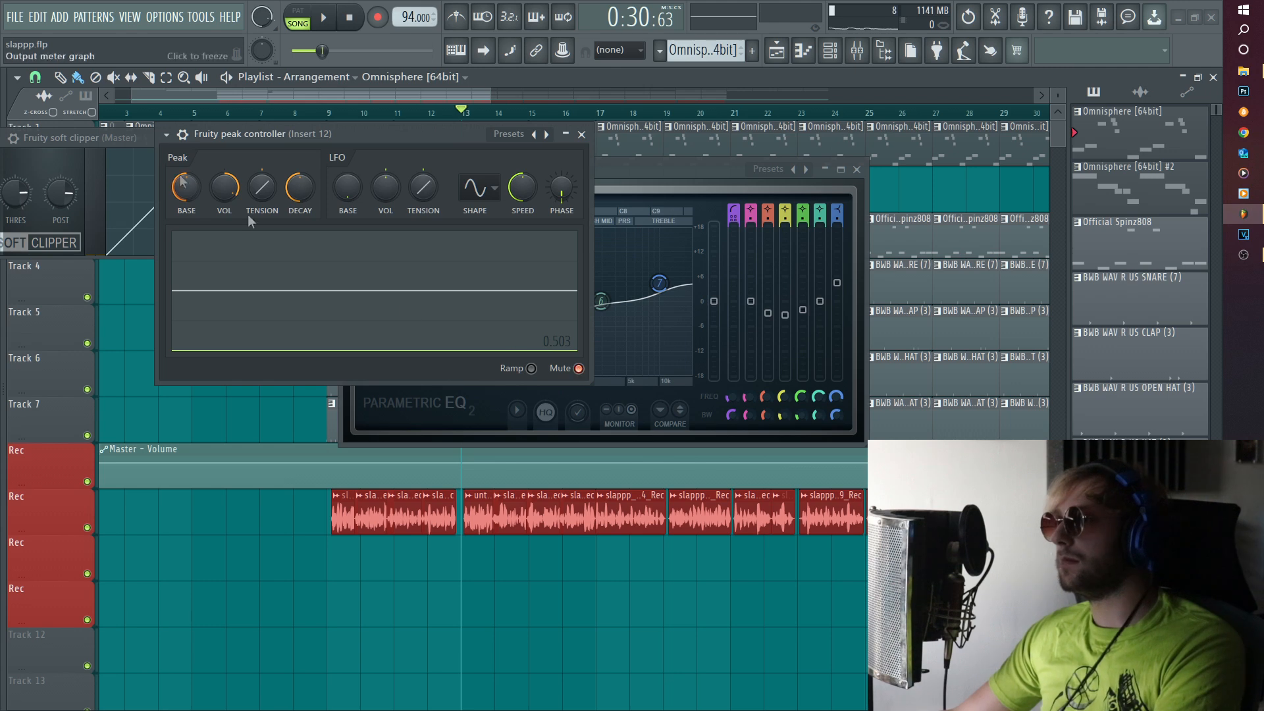
left_click_drag(225, 193, 224, 224)
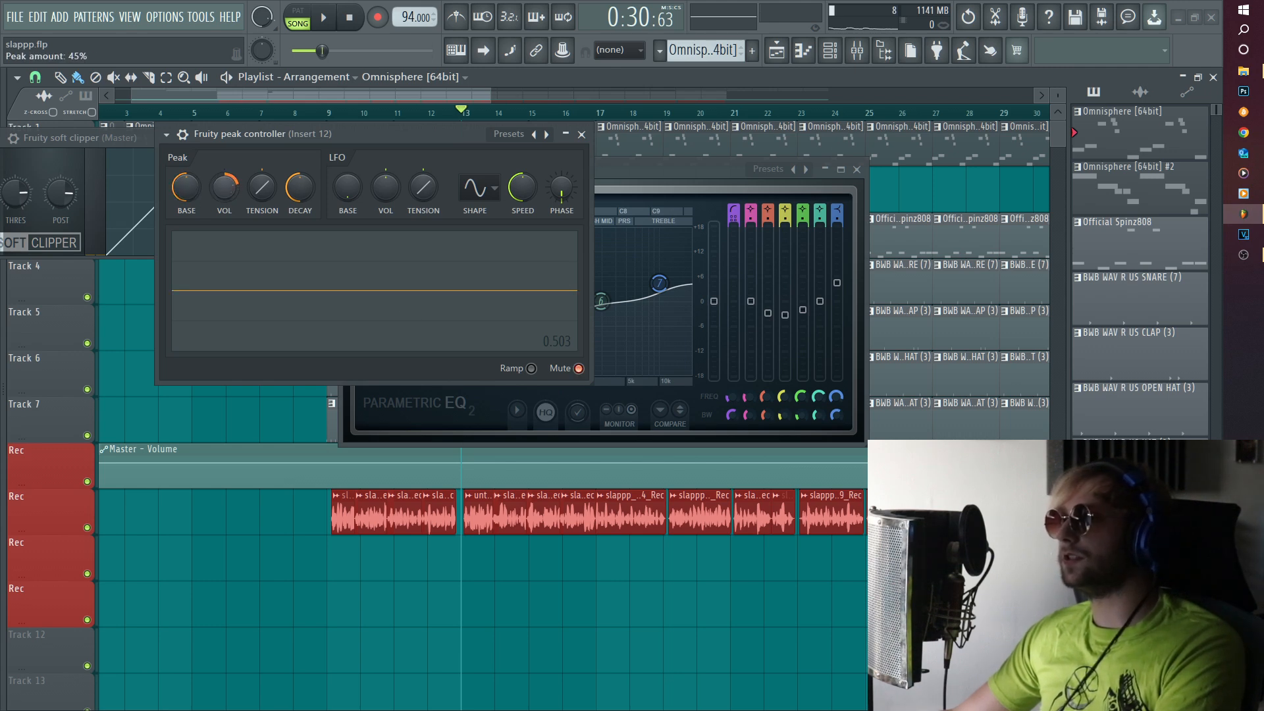
key("space")
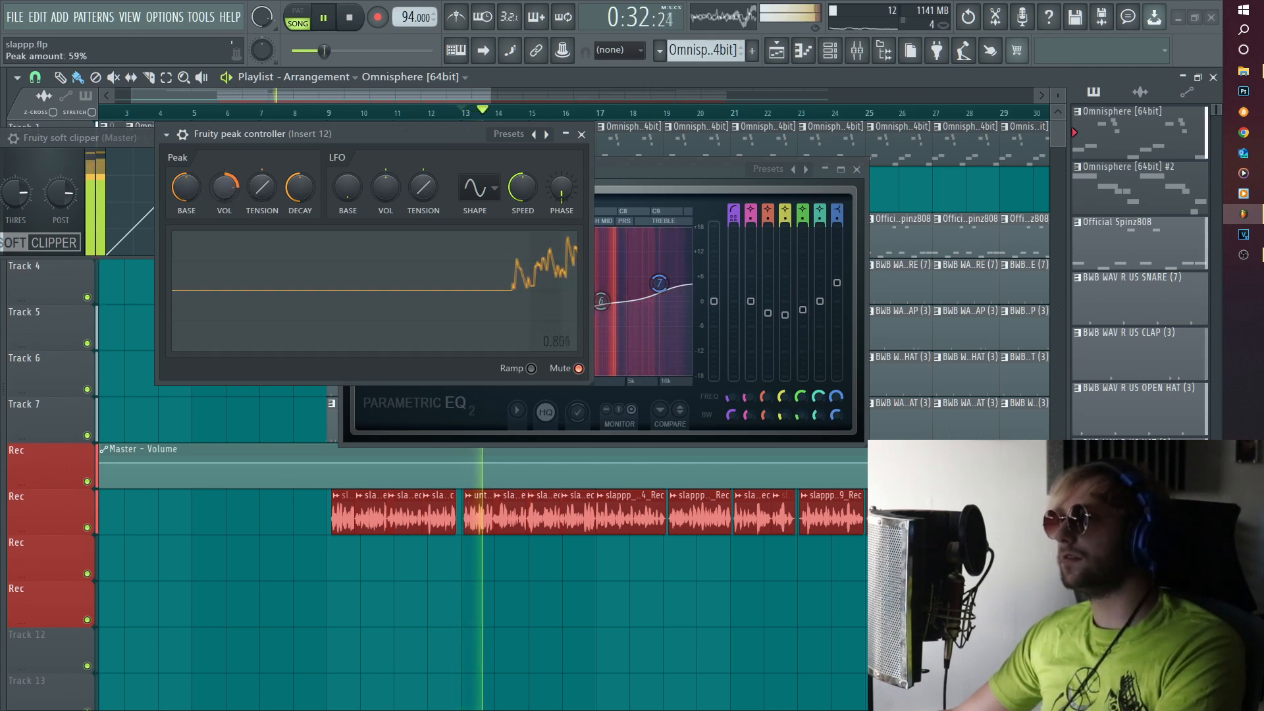
High-pass band 1 of Insert 12's parametric EQ at 3999 Hz and play the song to check the Peak Controller's response
left_click_drag(235, 369, 450, 369)
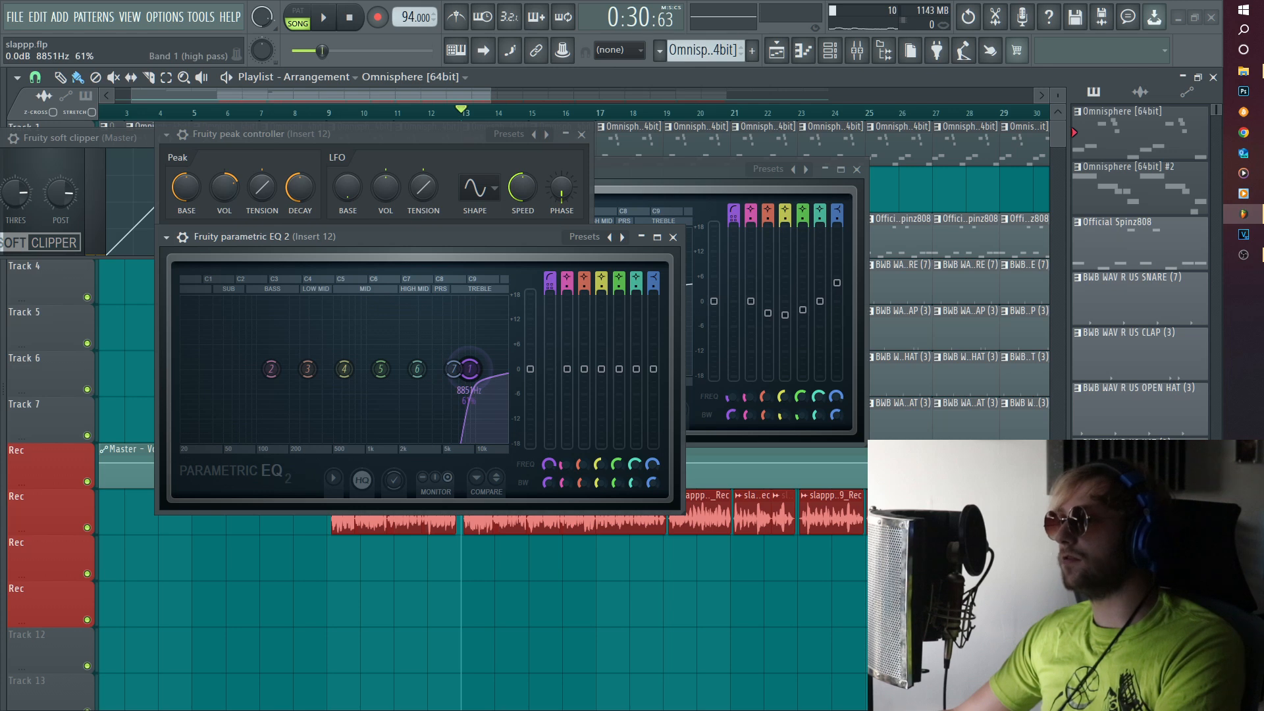
key("space")
left_click_drag(459, 369, 414, 369)
key("space")
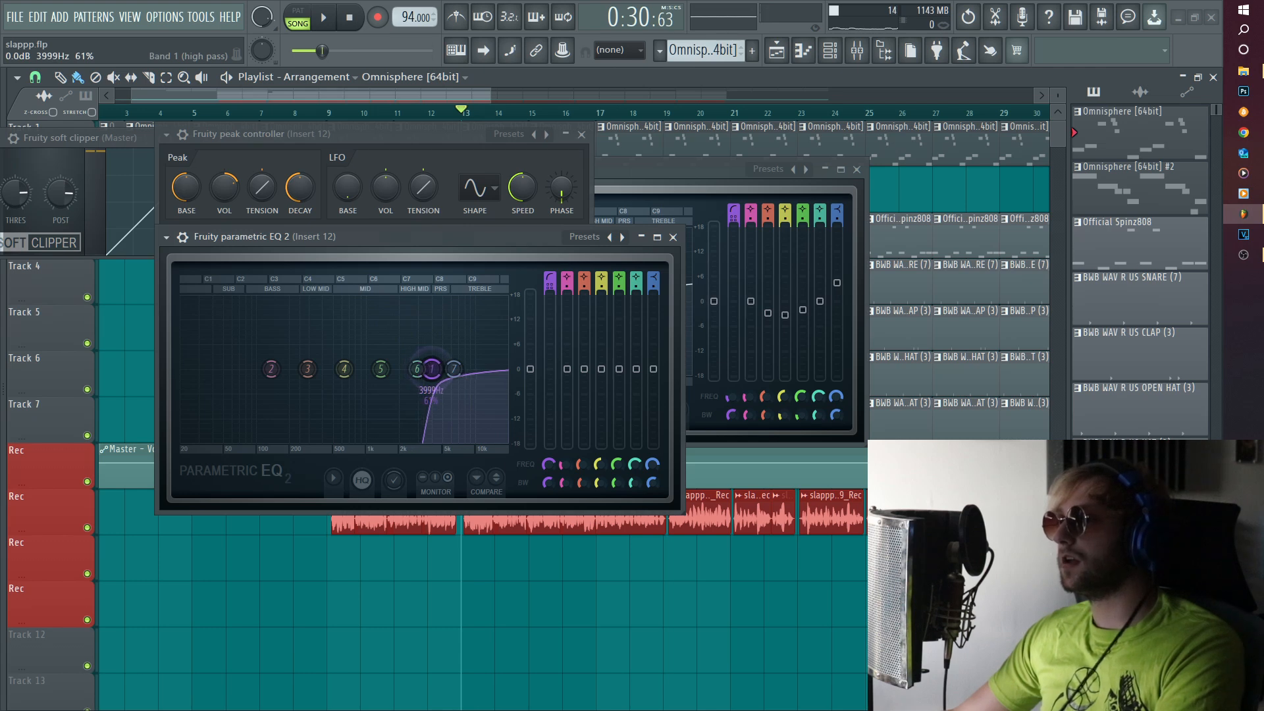
left_click(672, 237)
key("space")
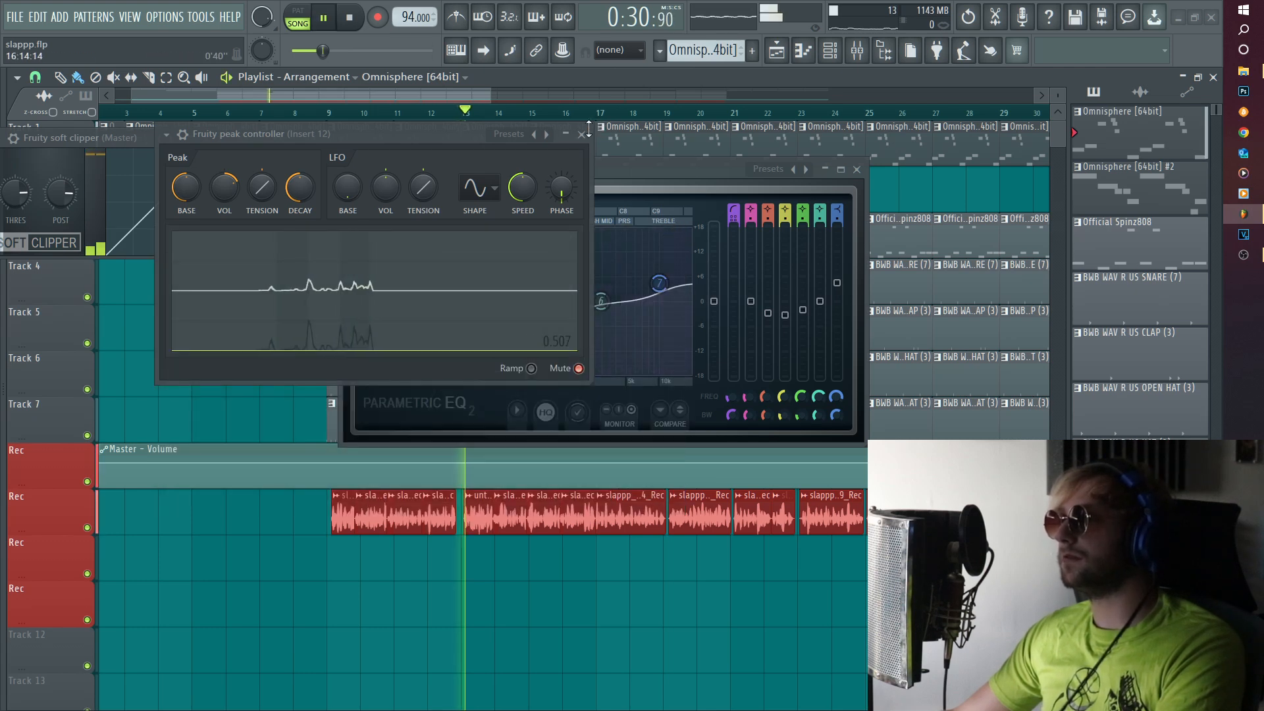
Boost band 6 of Insert 13's parametric EQ strongly and sweep it to the harsh frequencies at about 4453 Hz
left_click(581, 134)
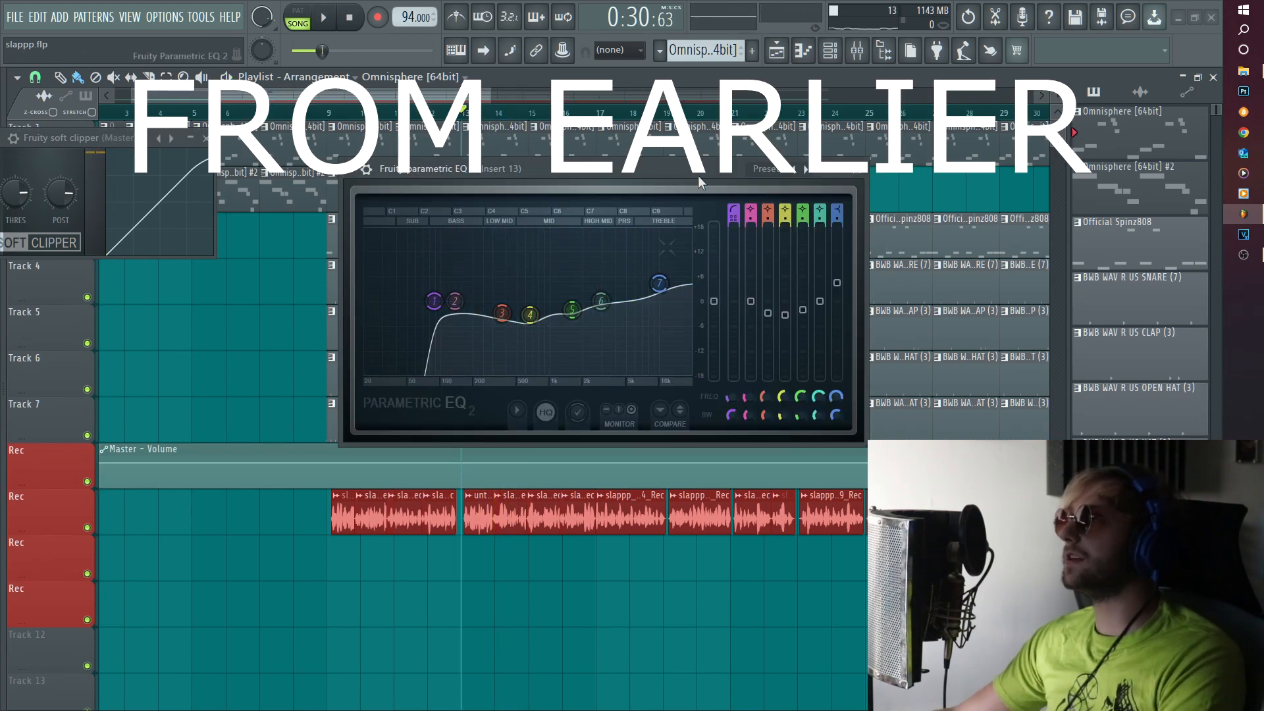
left_click_drag(583, 268, 608, 209)
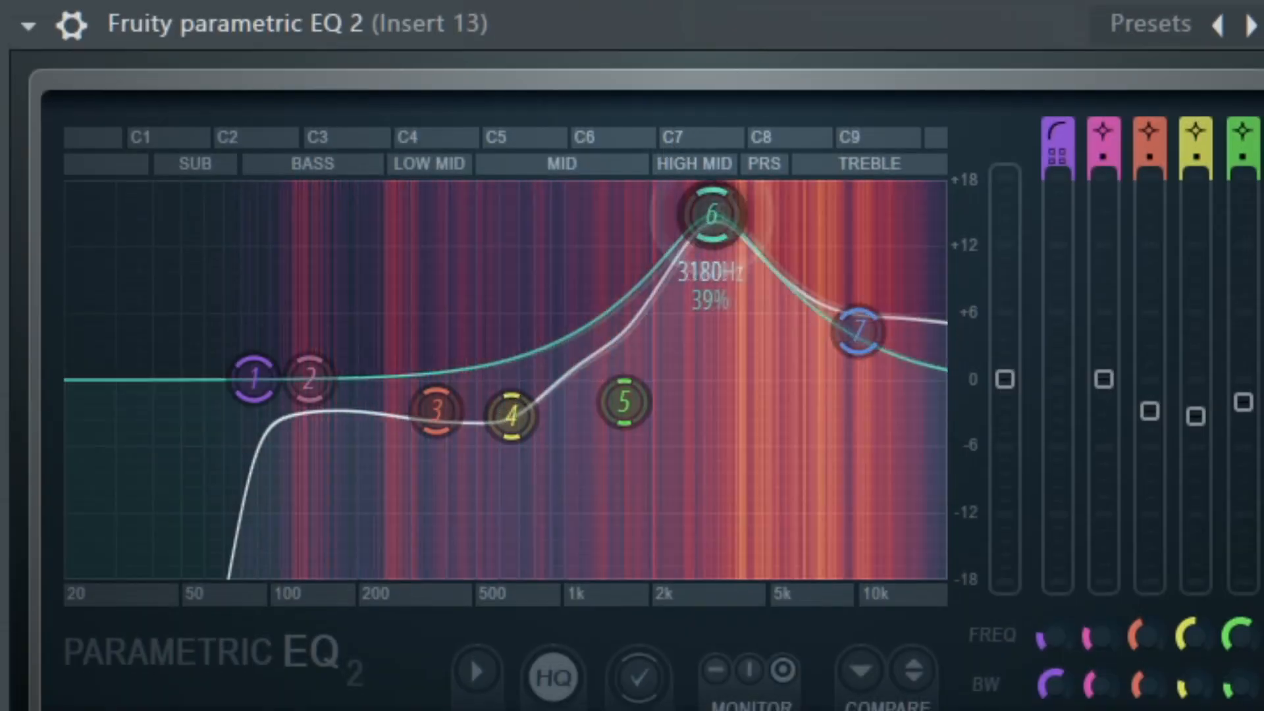
left_click_drag(712, 214, 751, 217)
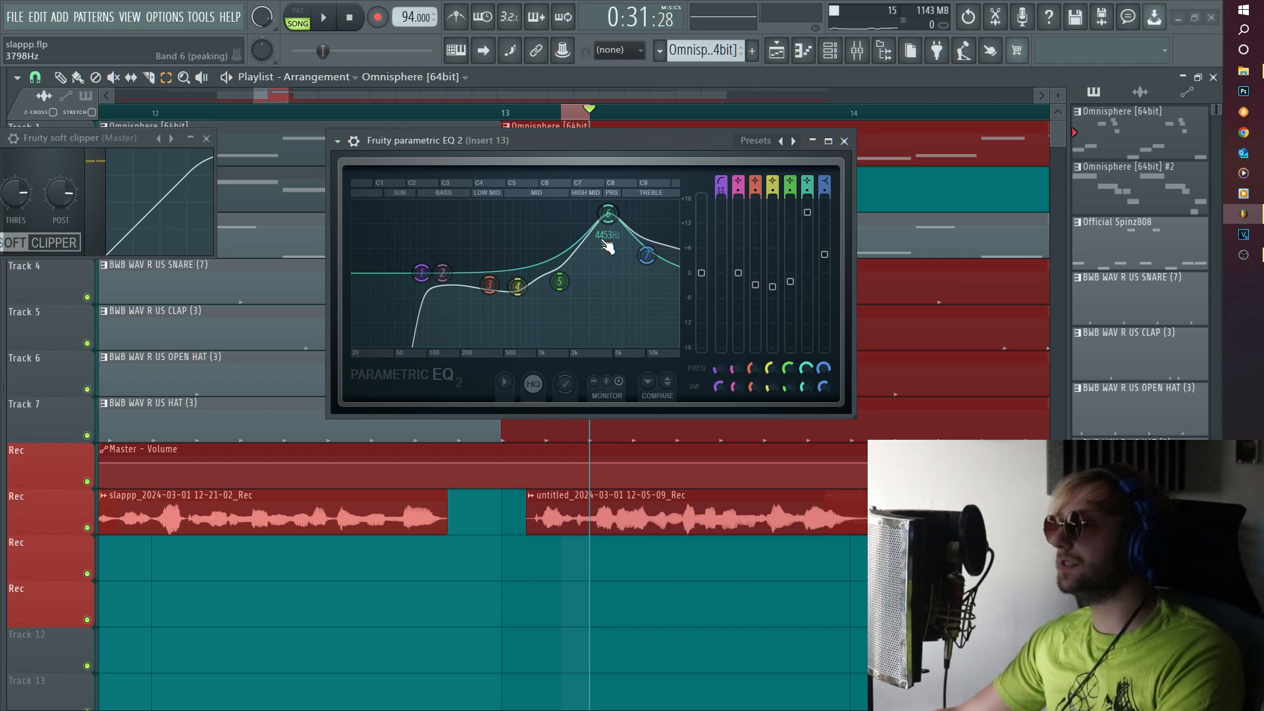
Link band 6's level to the internal controller Peak ctrl - Peak with the inverted mapping formula 1-Input, and audition the selection
right_click(808, 212)
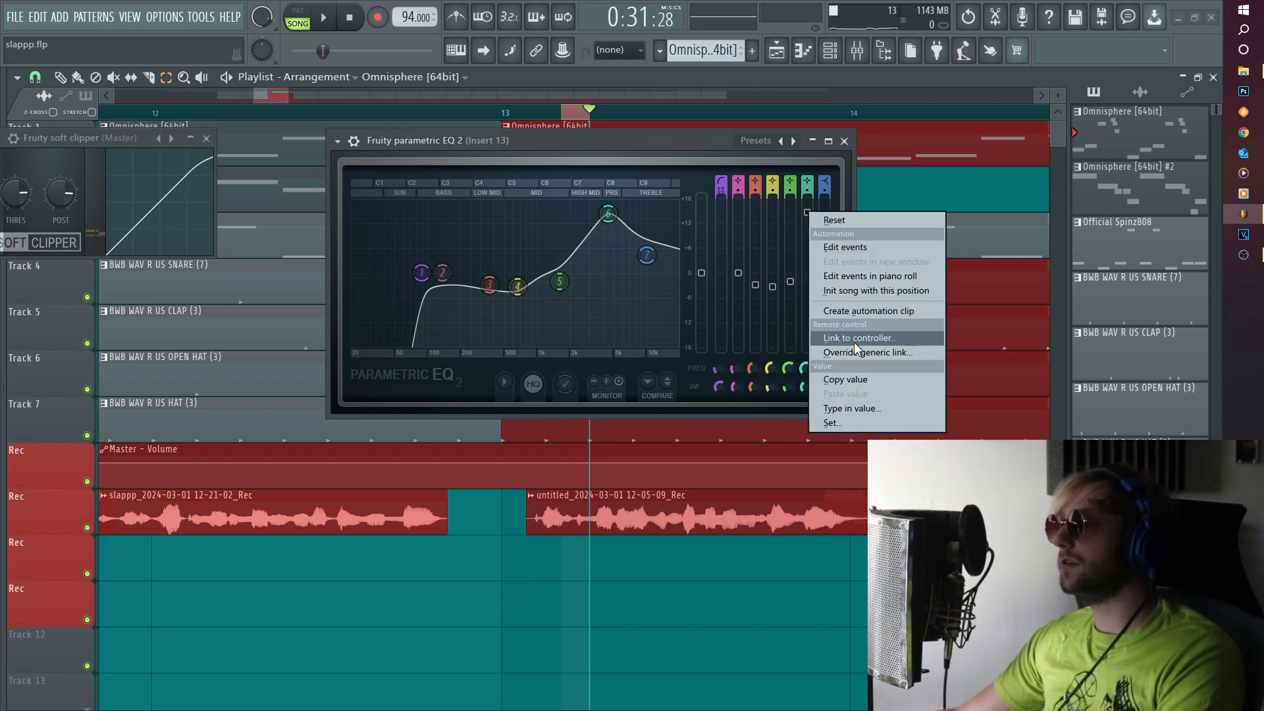
left_click(854, 339)
left_click(556, 324)
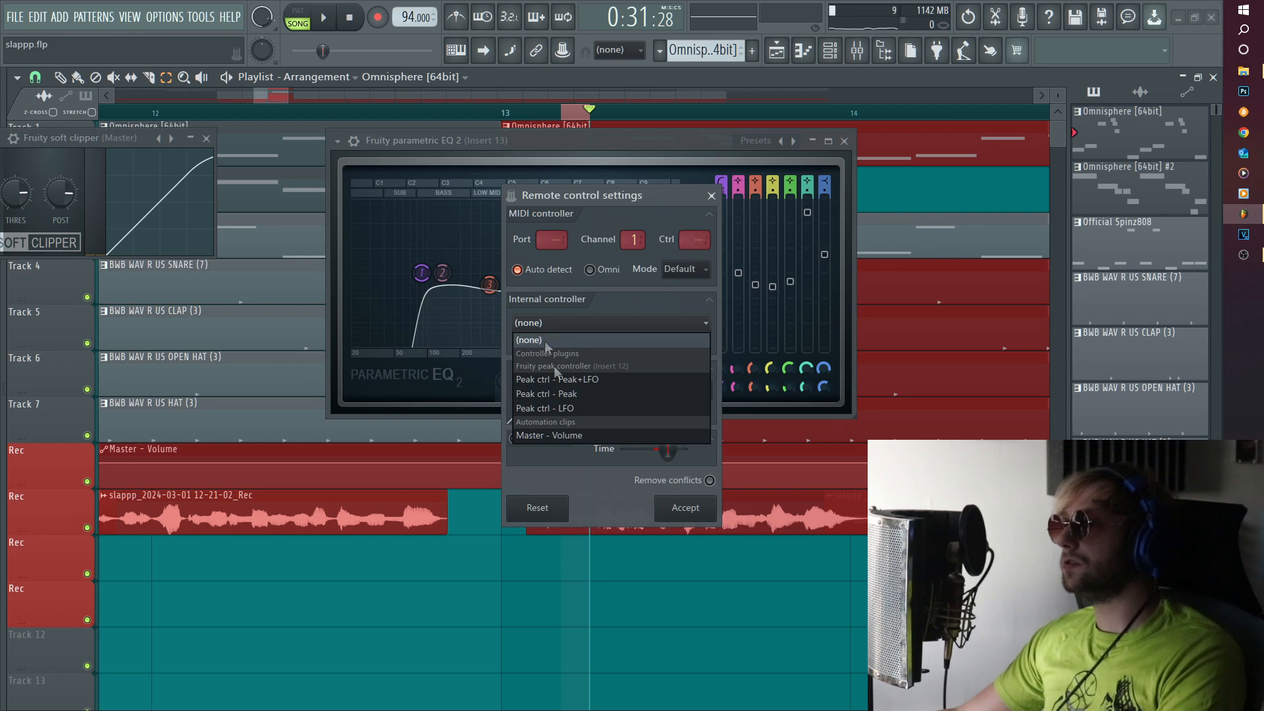
left_click(575, 395)
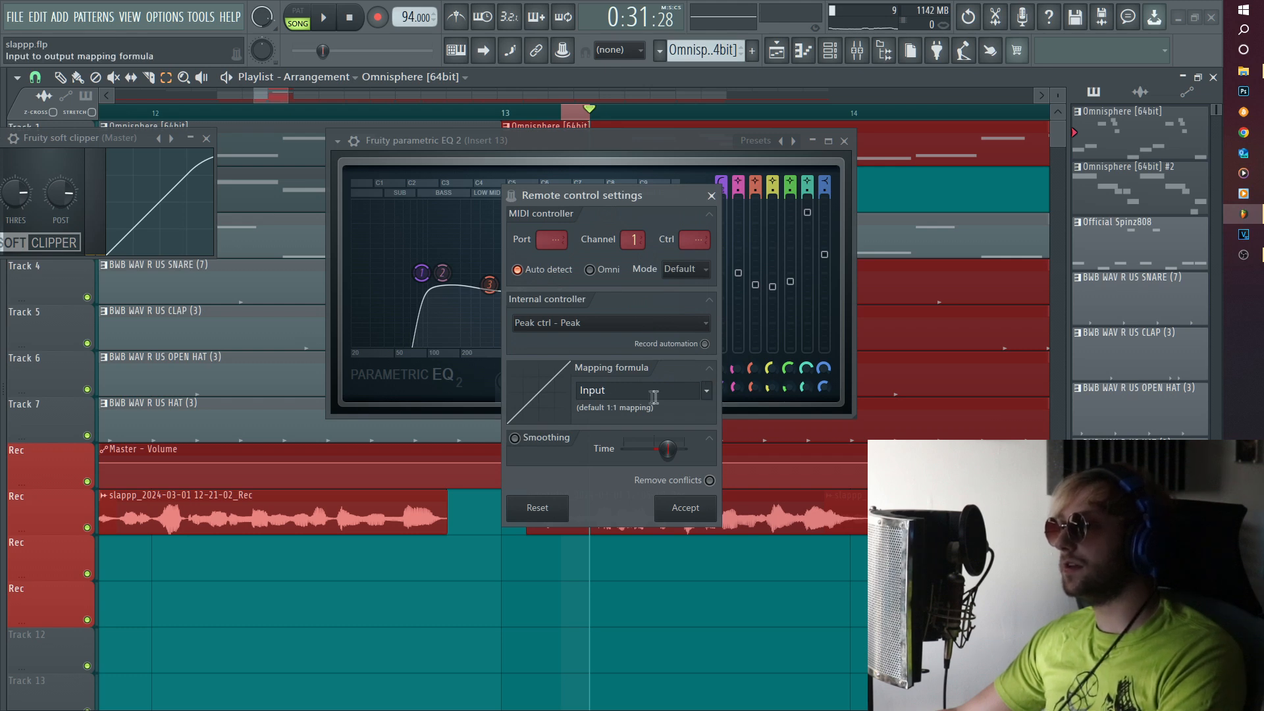
left_click(707, 392)
left_click(740, 432)
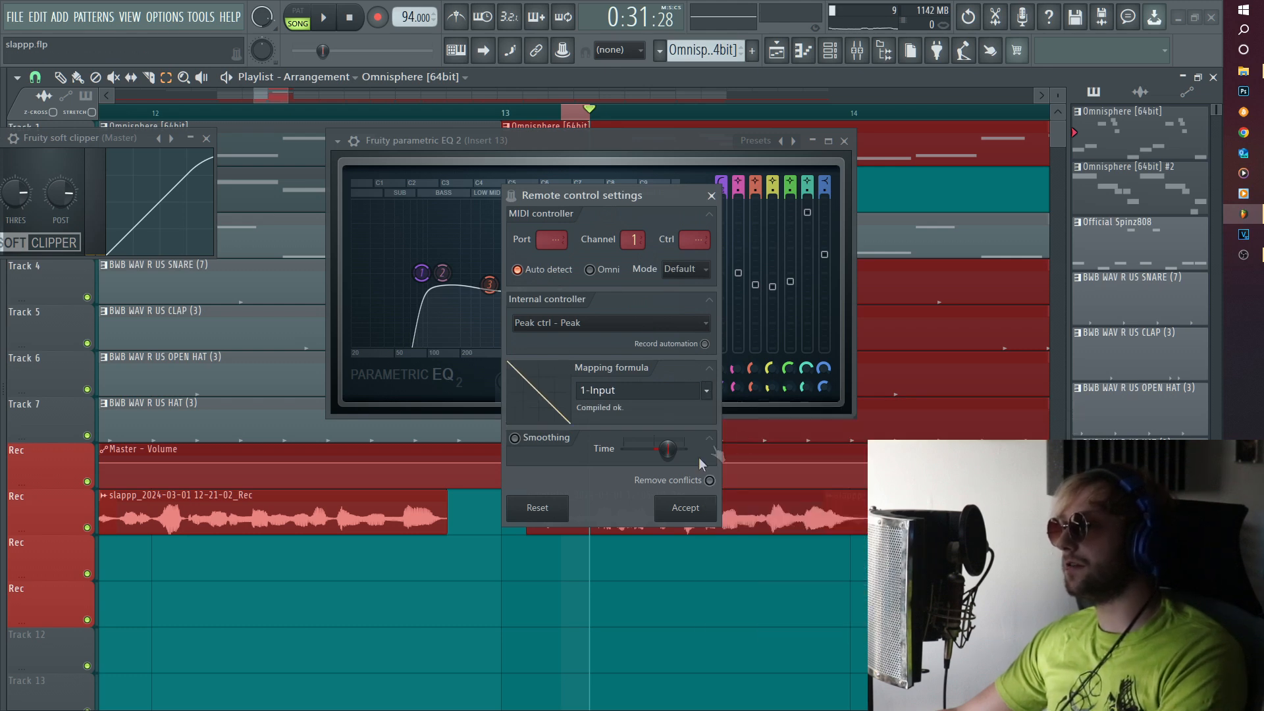
left_click(676, 505)
key("space")
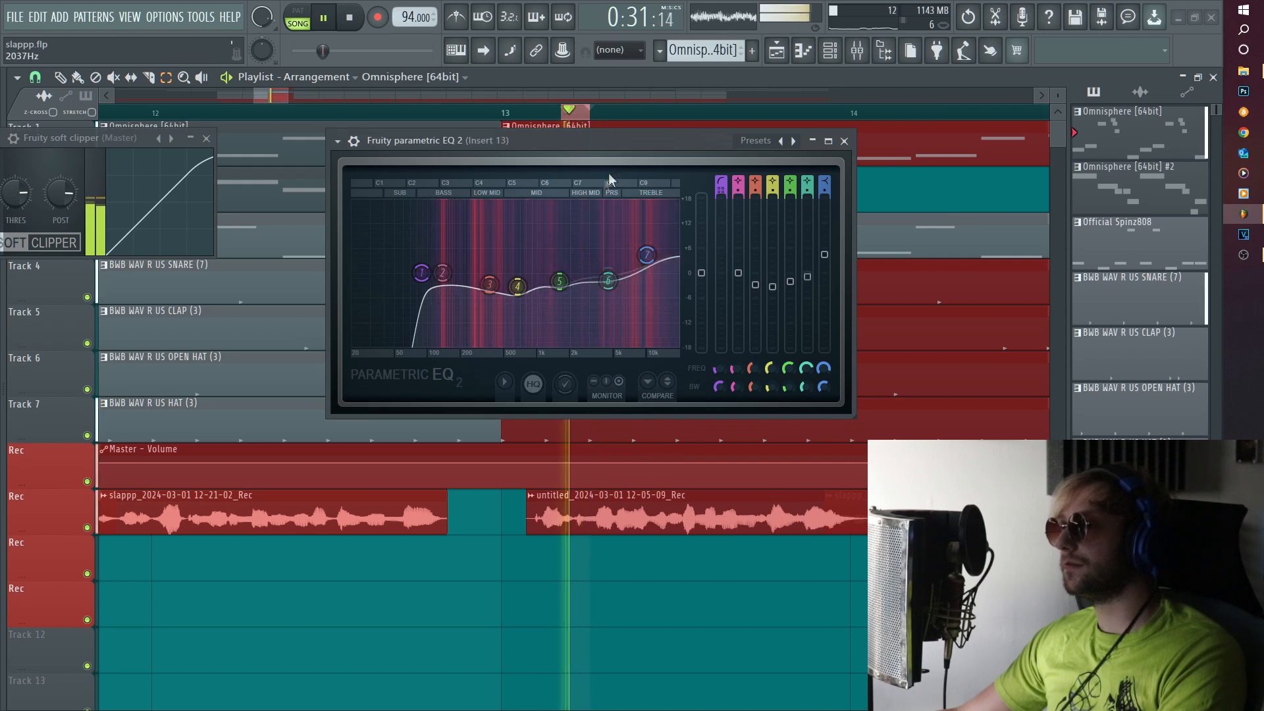
key("space")
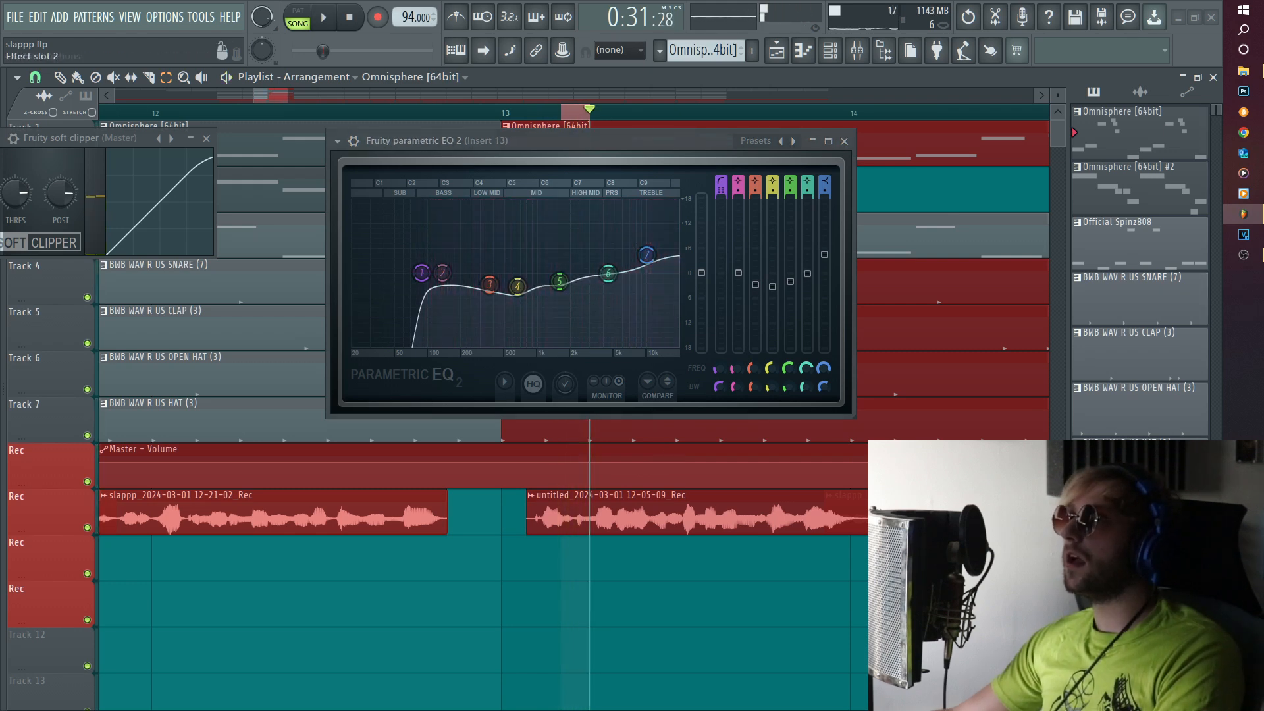
Set the peak volume of Insert 12's Peak Controller to 37%, clear the time selection, audition the song and close both plugin windows
left_click_drag(302, 137, 524, 191)
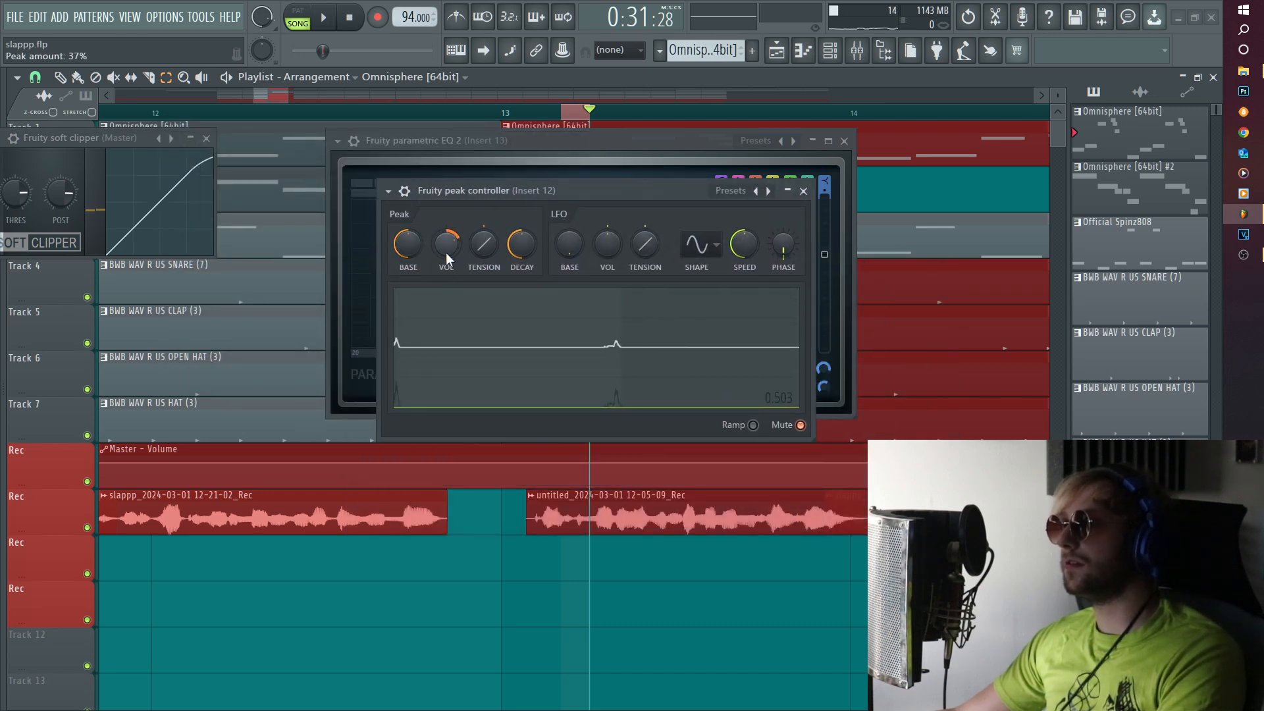
left_click(419, 115, "ctrl")
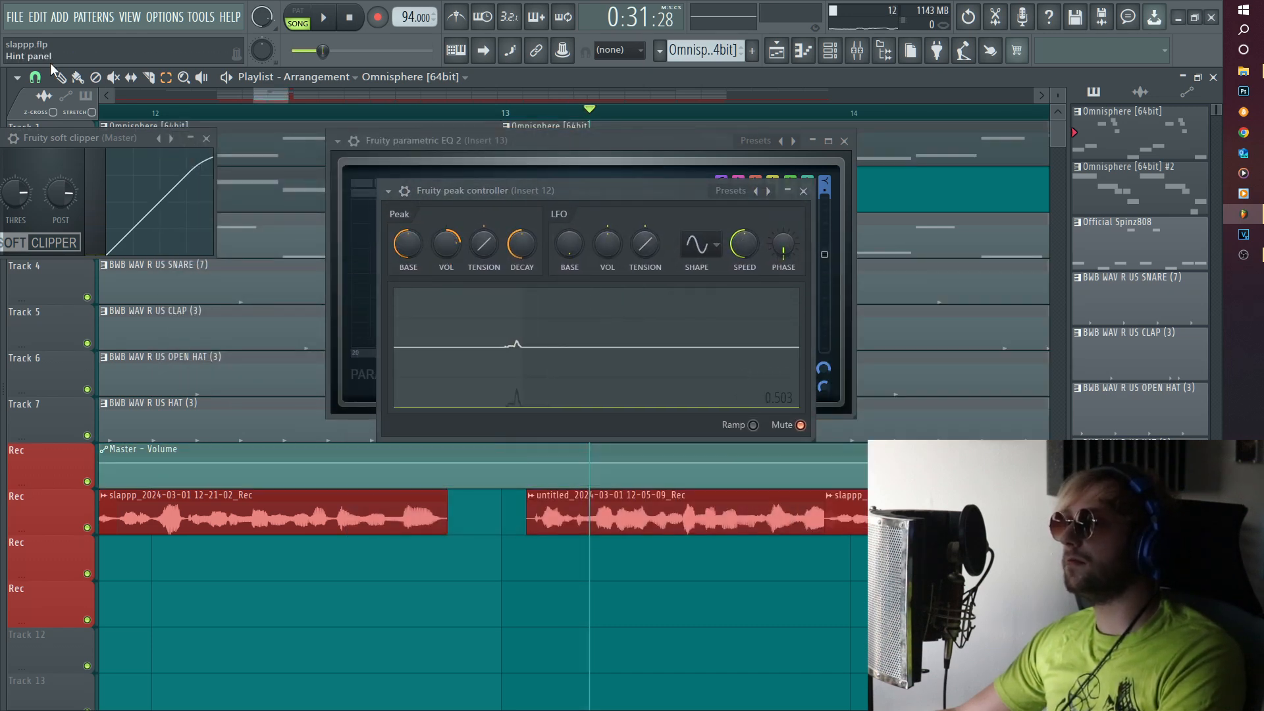
key("space")
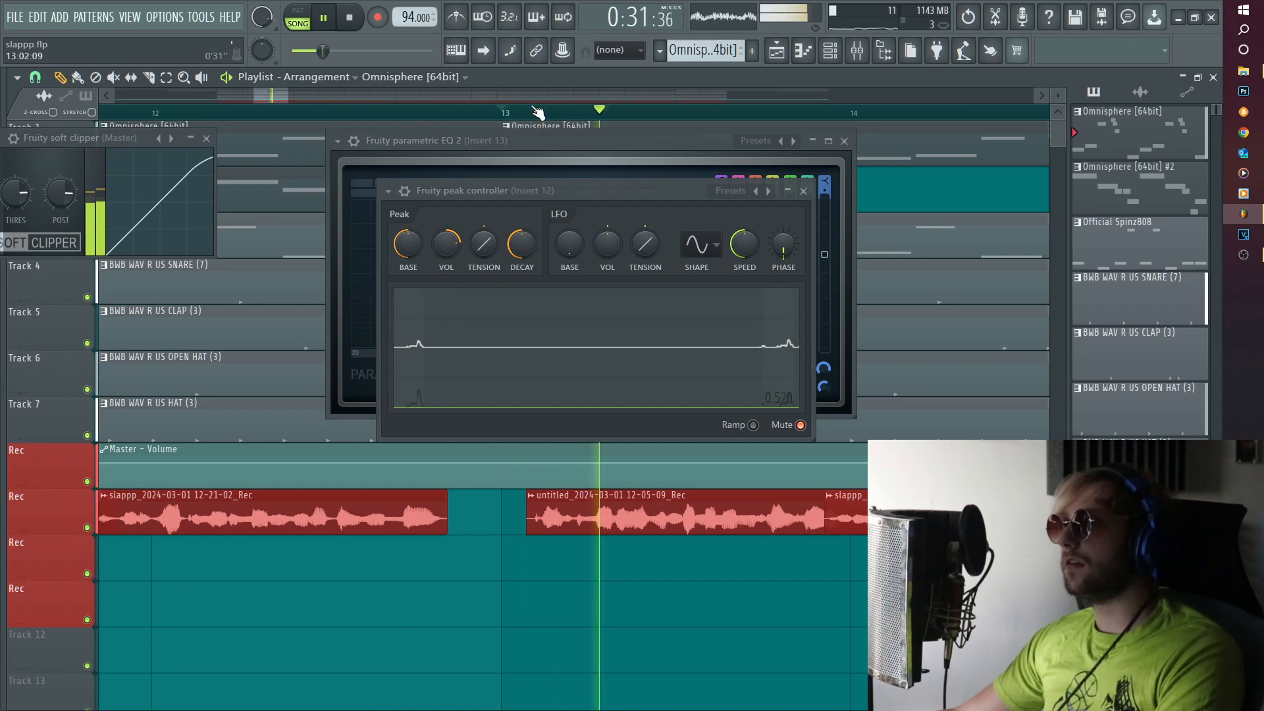
left_click(803, 191)
left_click(845, 141)
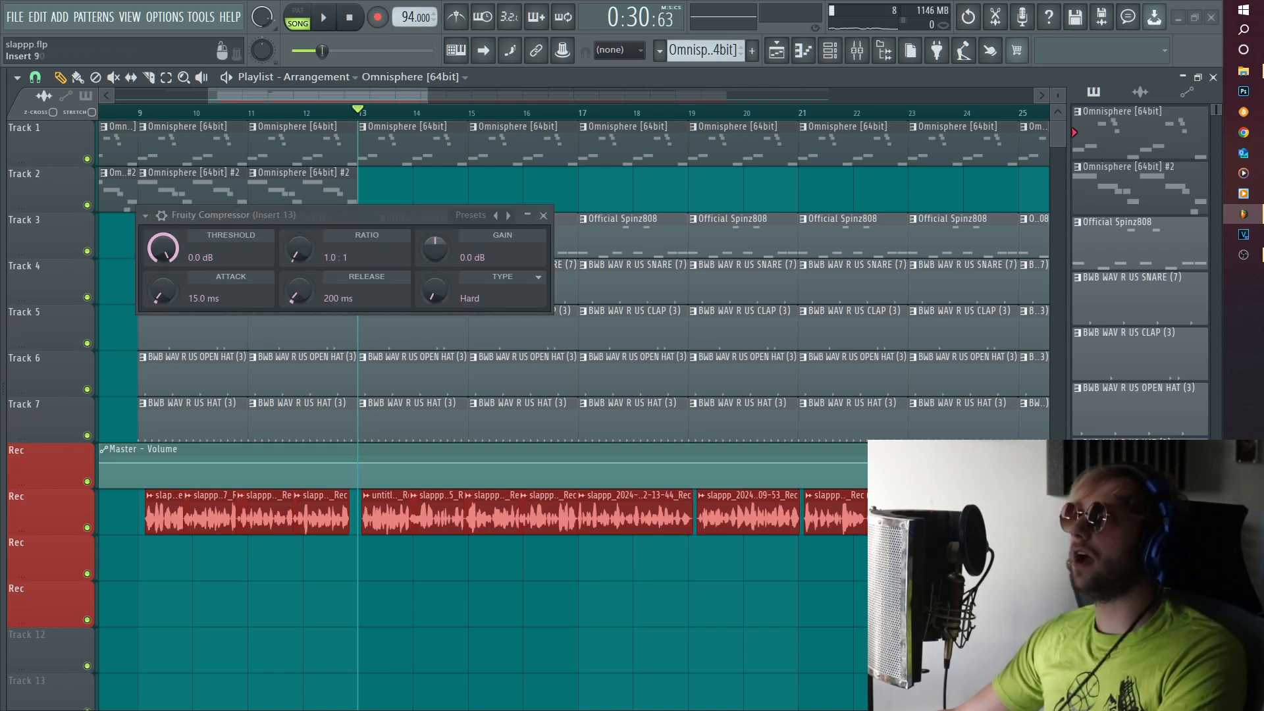
Play the song in the mixer and examine how evenly the vocal level on Insert 13 behaves
key("F9")
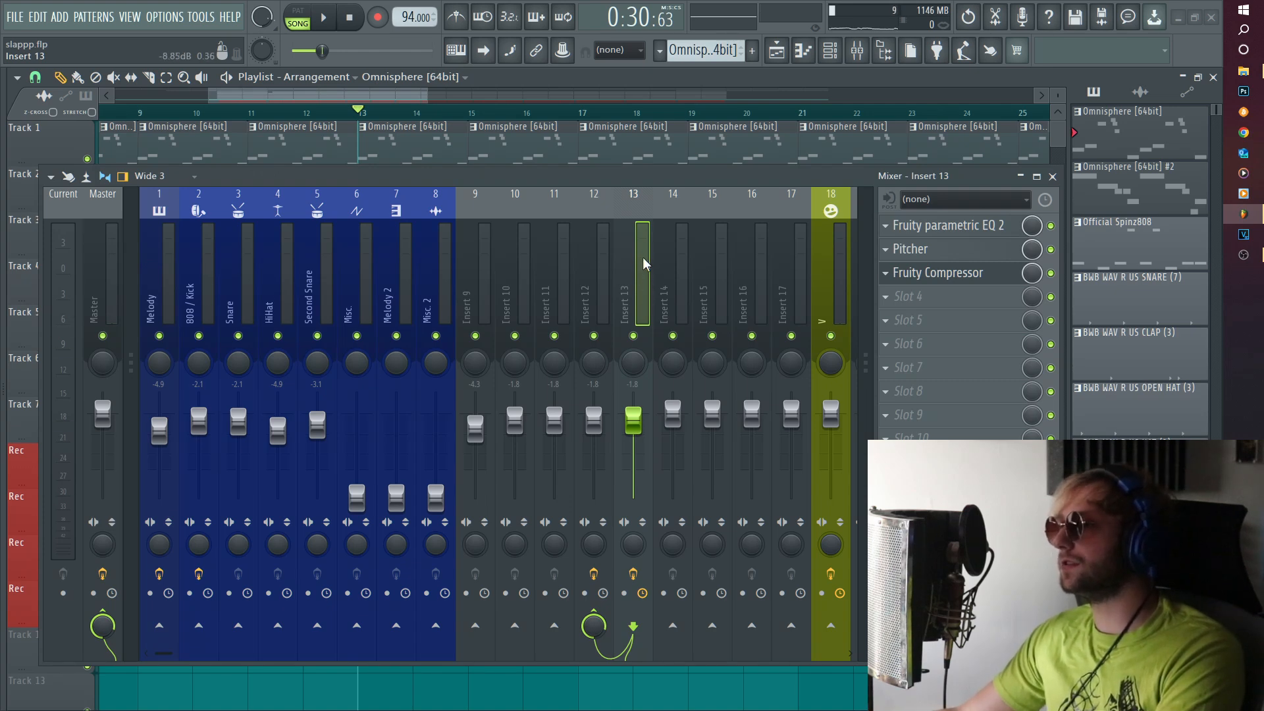
key("space")
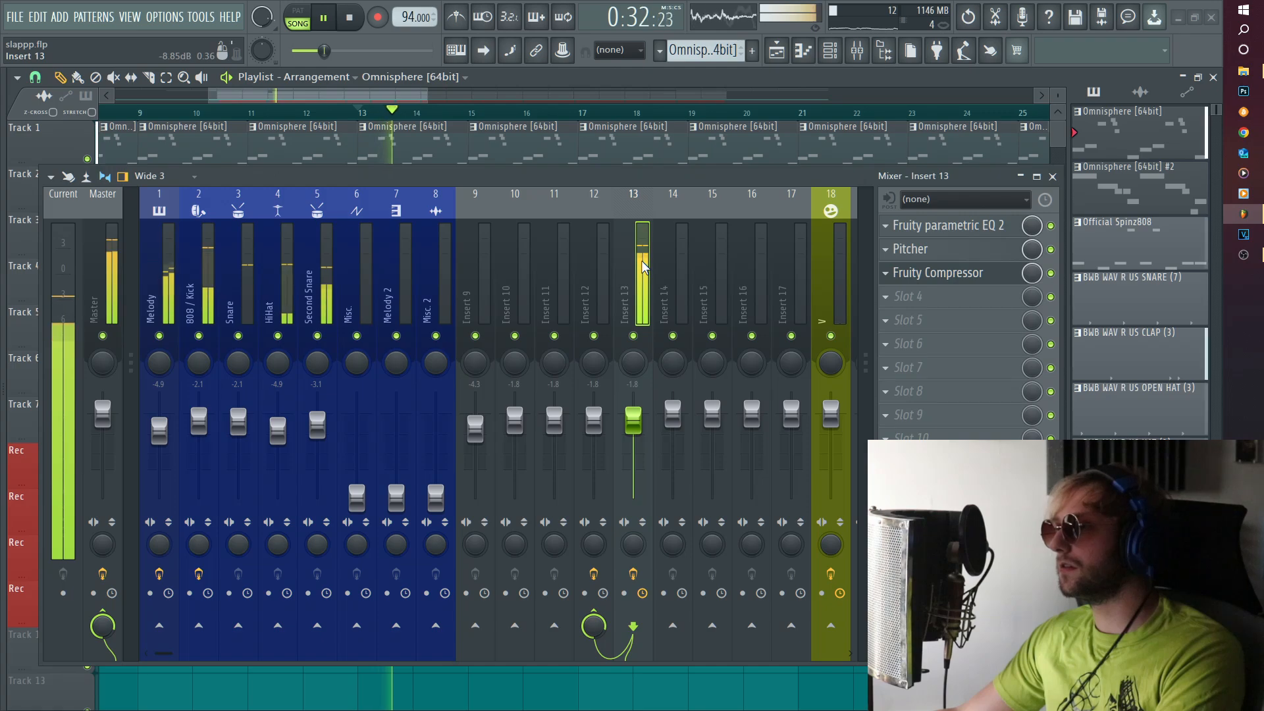
key("space")
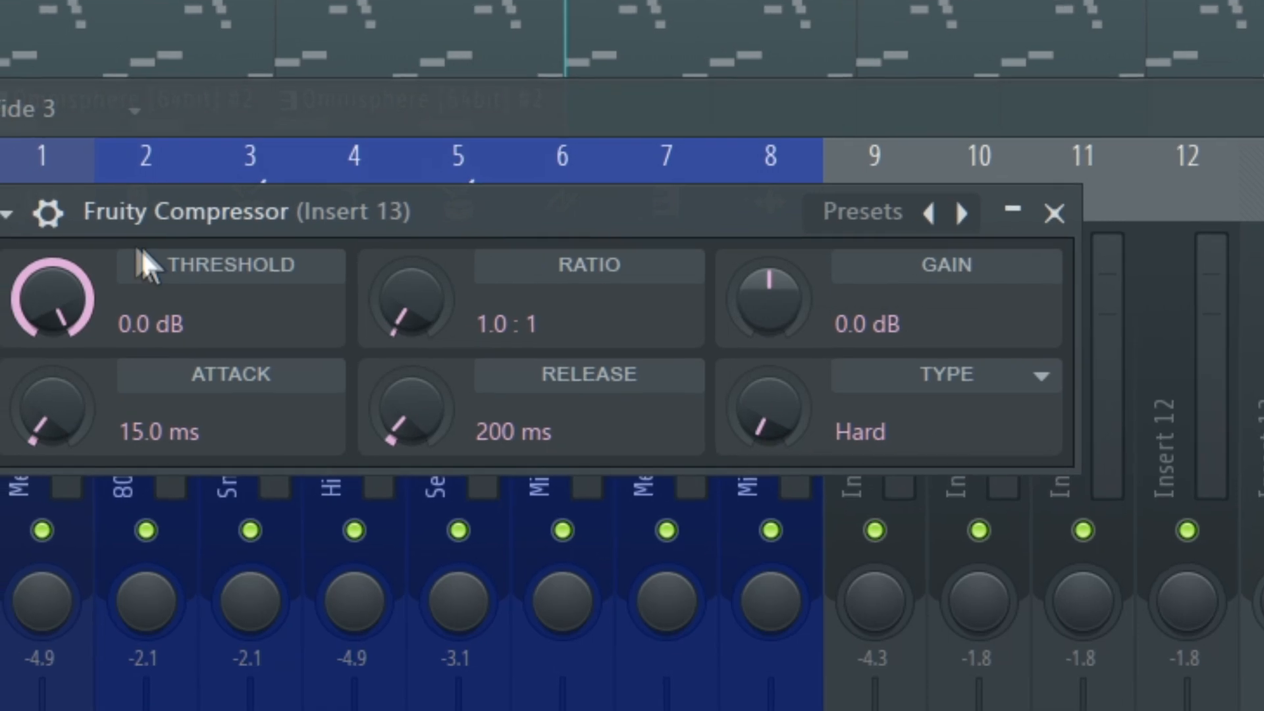
Set Insert 13's Fruity Compressor to threshold -10.2 dB, ratio 2.3:1 and type Vintage, and adjust its gain
left_click_drag(51, 296, 132, 301)
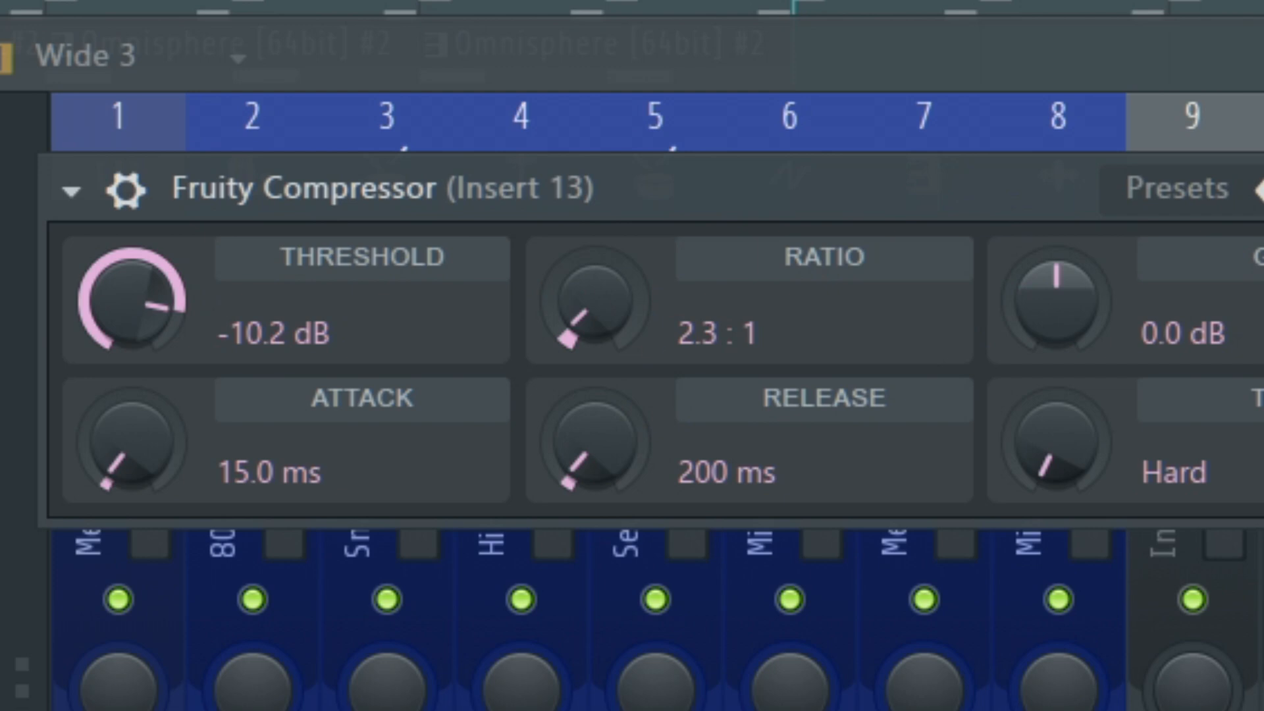
mouse_move(1158, 440)
left_mouse_down()
mouse_move(1158, 410)
mouse_move(1158, 422)
left_mouse_up()
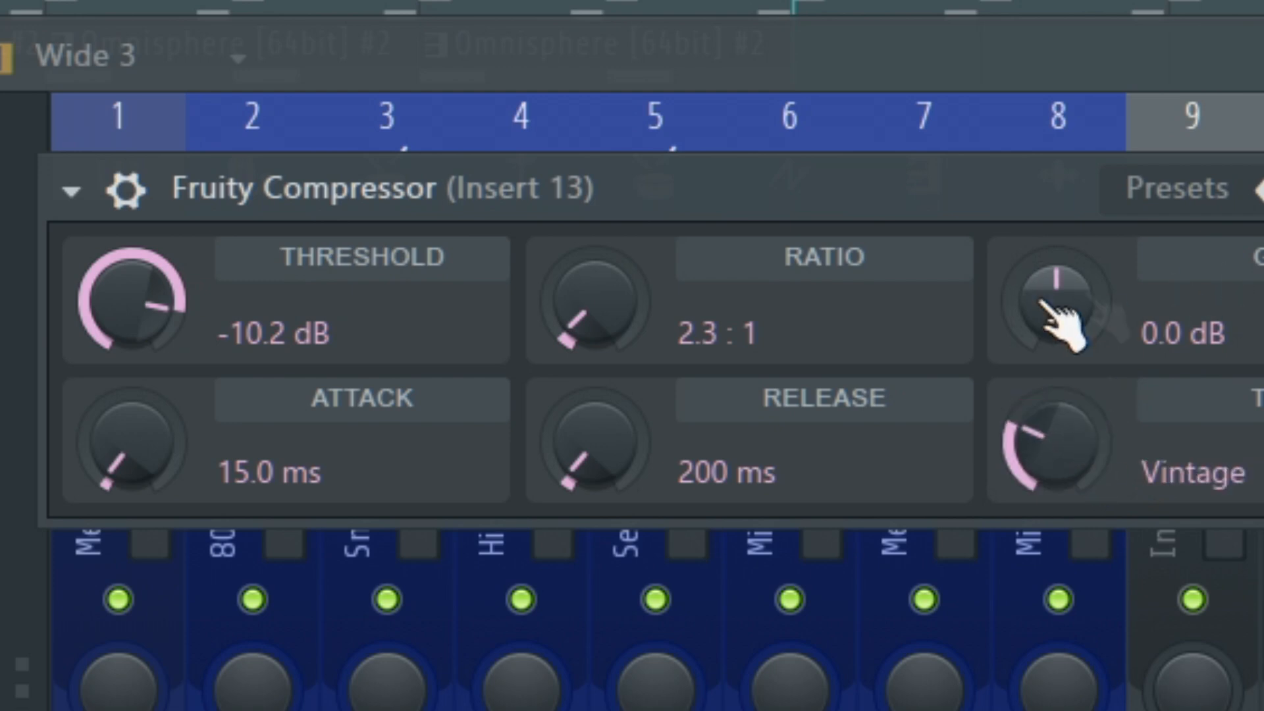
left_click_drag(1058, 319, 1058, 297)
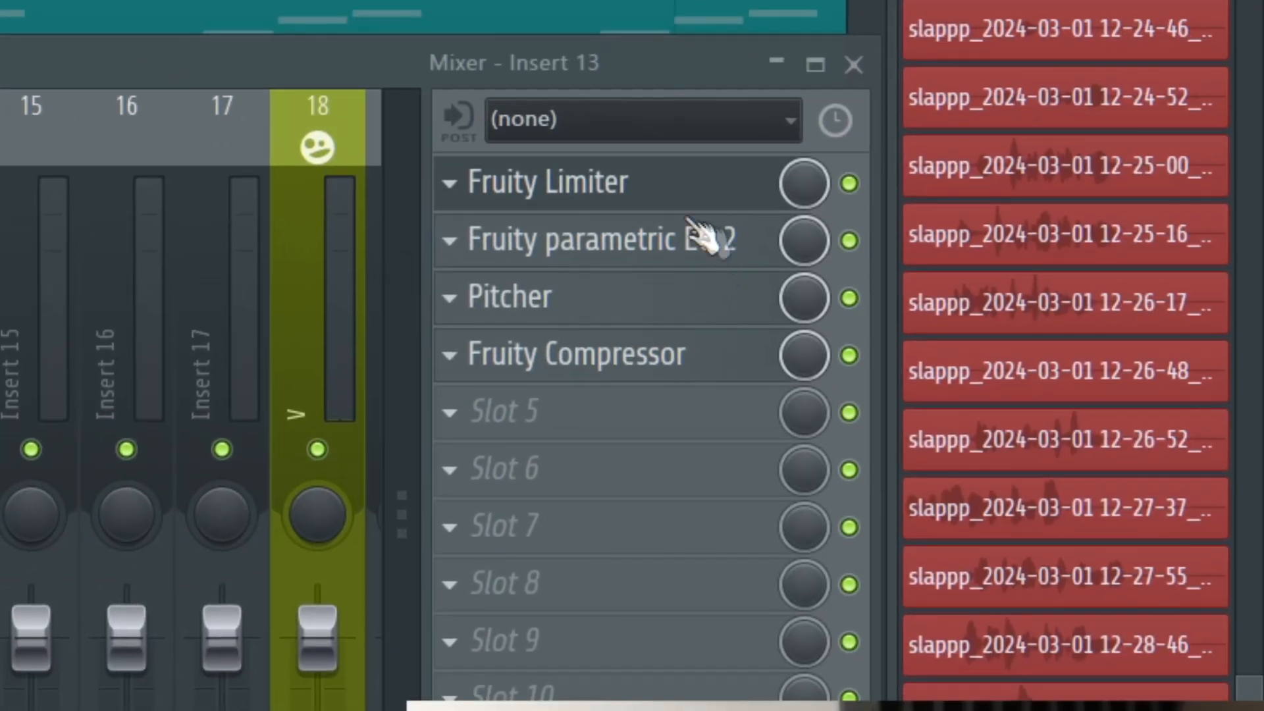
Set the noise gate of Insert 13's Fruity Limiter to a very low threshold, a low gain and a longer release
mouse_move(576, 185)
left_mouse_down()
mouse_move(573, 250)
mouse_move(576, 198)
left_mouse_up()
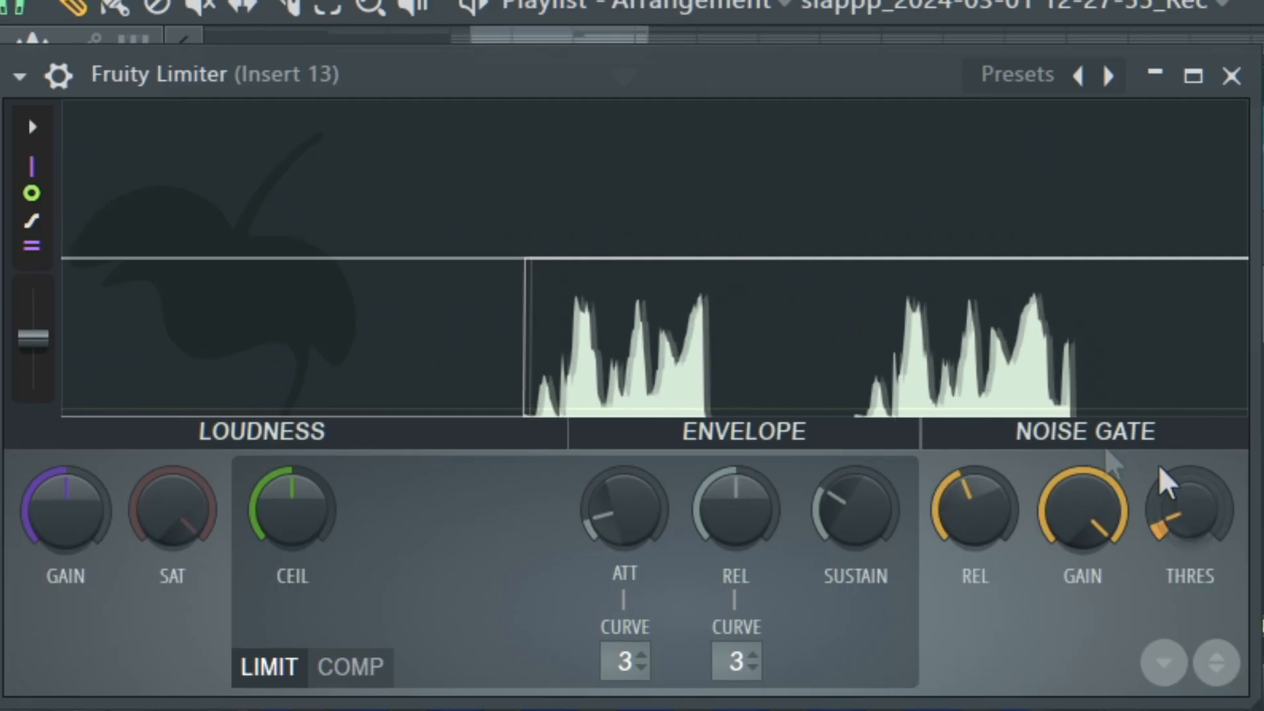
mouse_move(1161, 484)
left_mouse_down()
mouse_move(1161, 461)
mouse_move(1161, 482)
left_mouse_up()
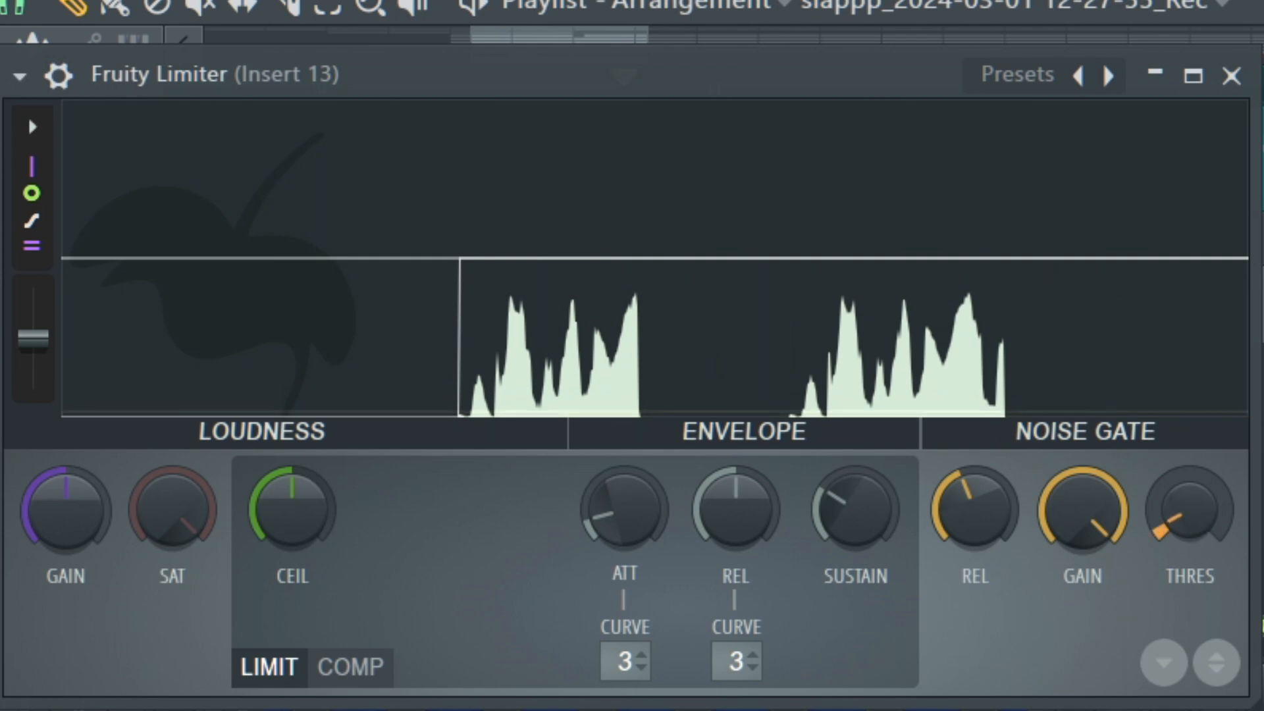
left_click_drag(1161, 482, 1160, 485)
left_click_drag(1064, 532, 1065, 552)
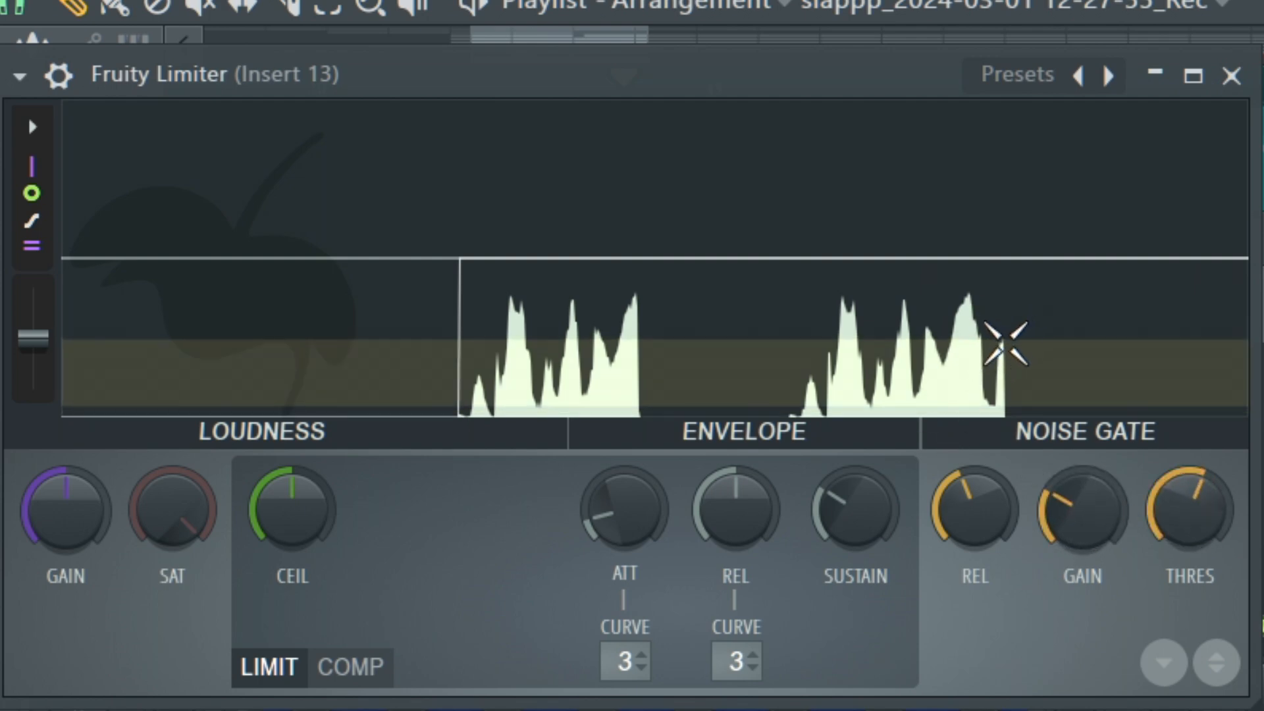
left_click_drag(1219, 525, 1219, 602)
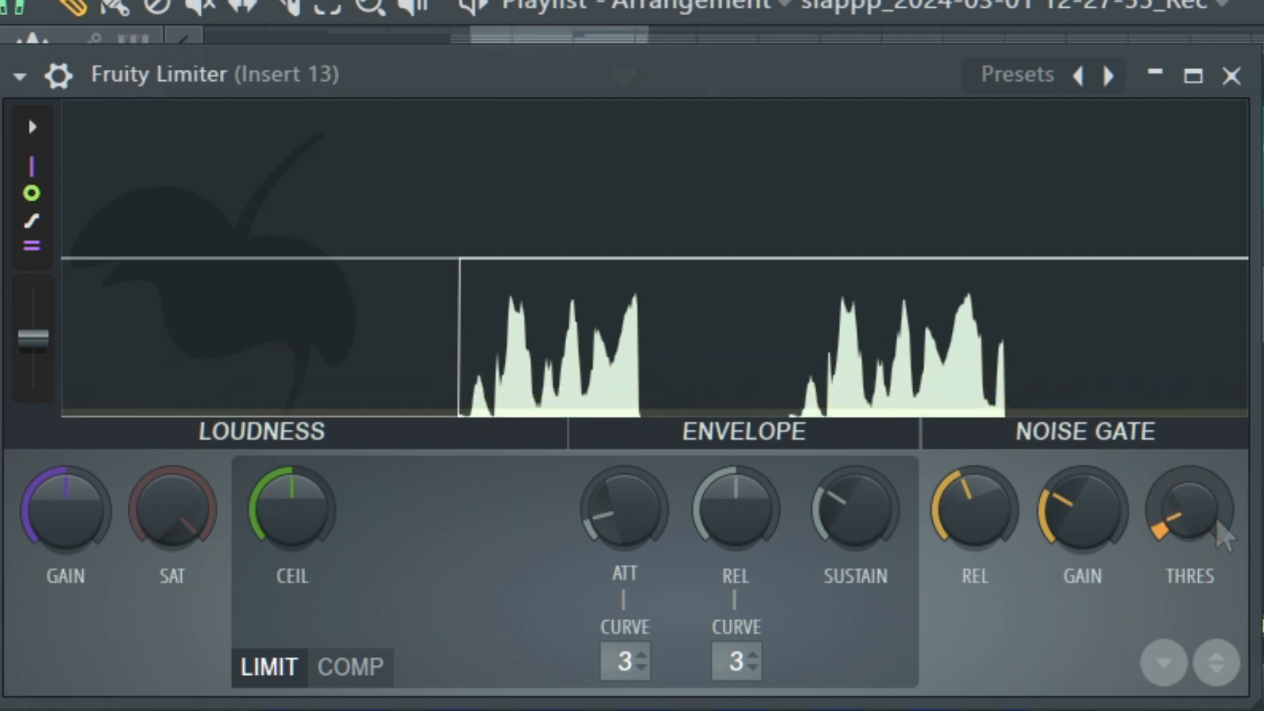
left_click_drag(1082, 509, 1082, 524)
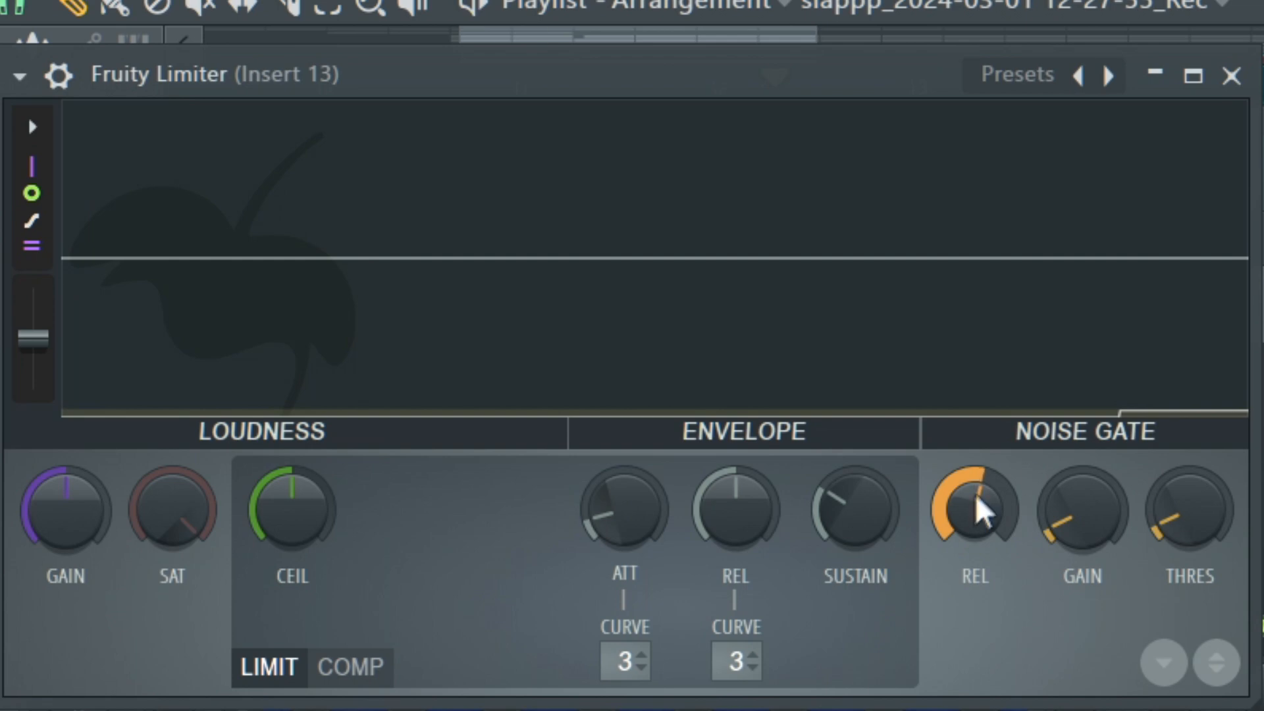
key("space")
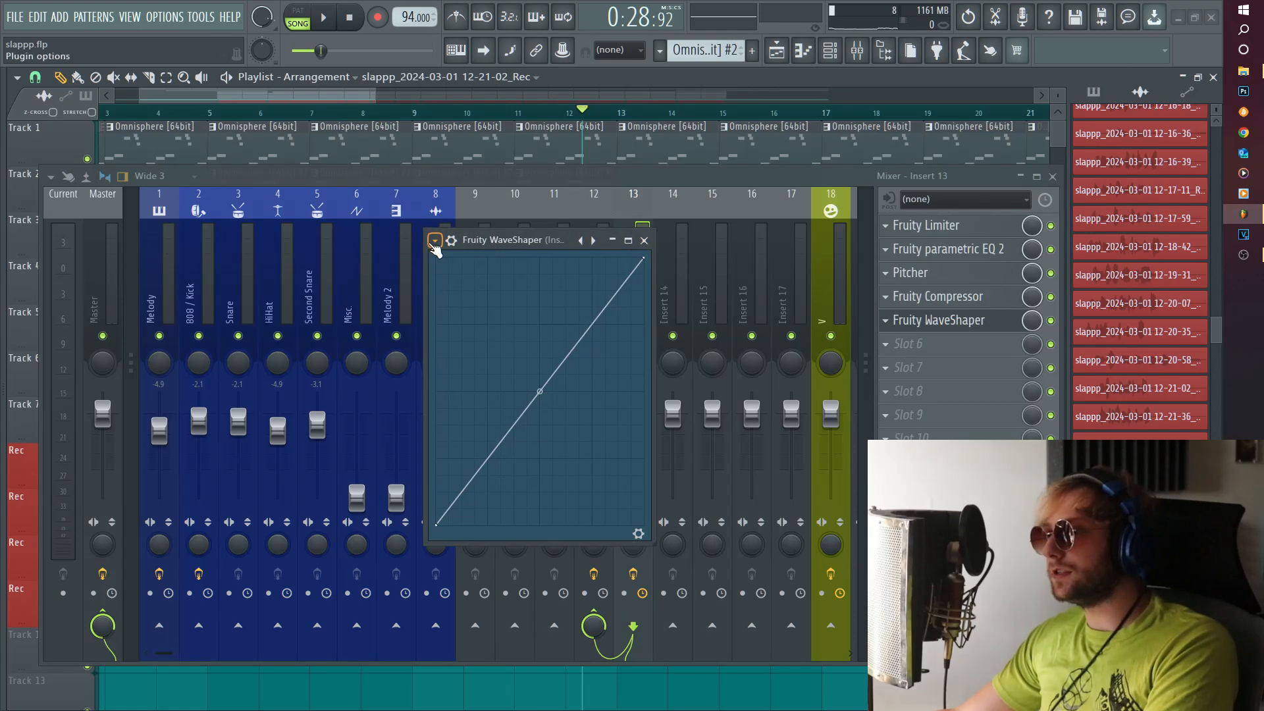
Load the Fuzzy preset in Insert 13's Fruity WaveShaper, reduce its mix level to 22% and audition the vocal
left_click(434, 240)
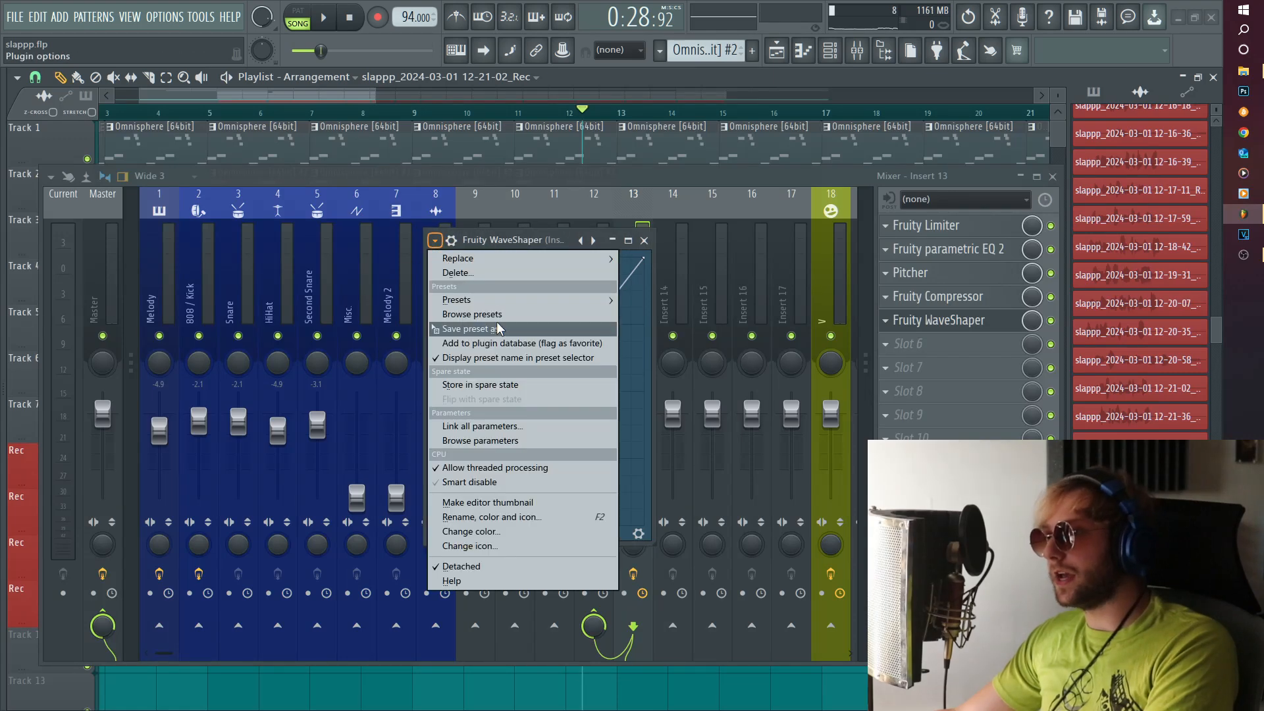
mouse_move(502, 301)
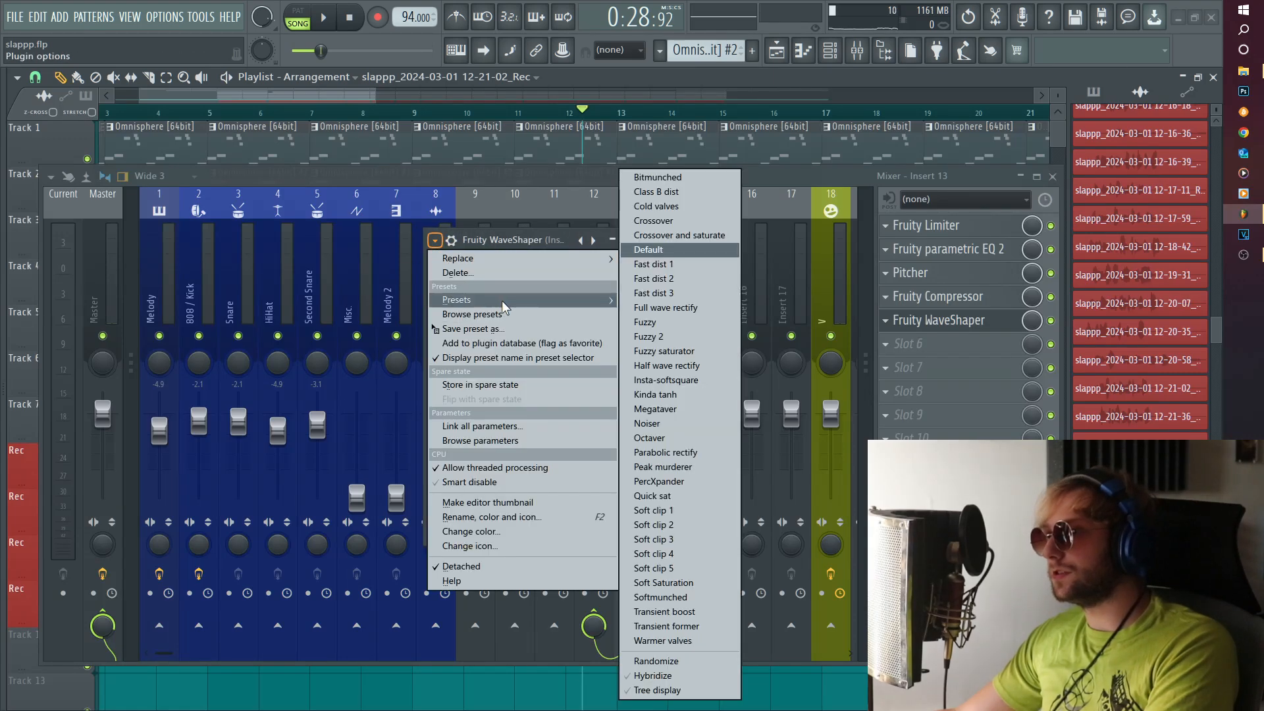
left_click(666, 322)
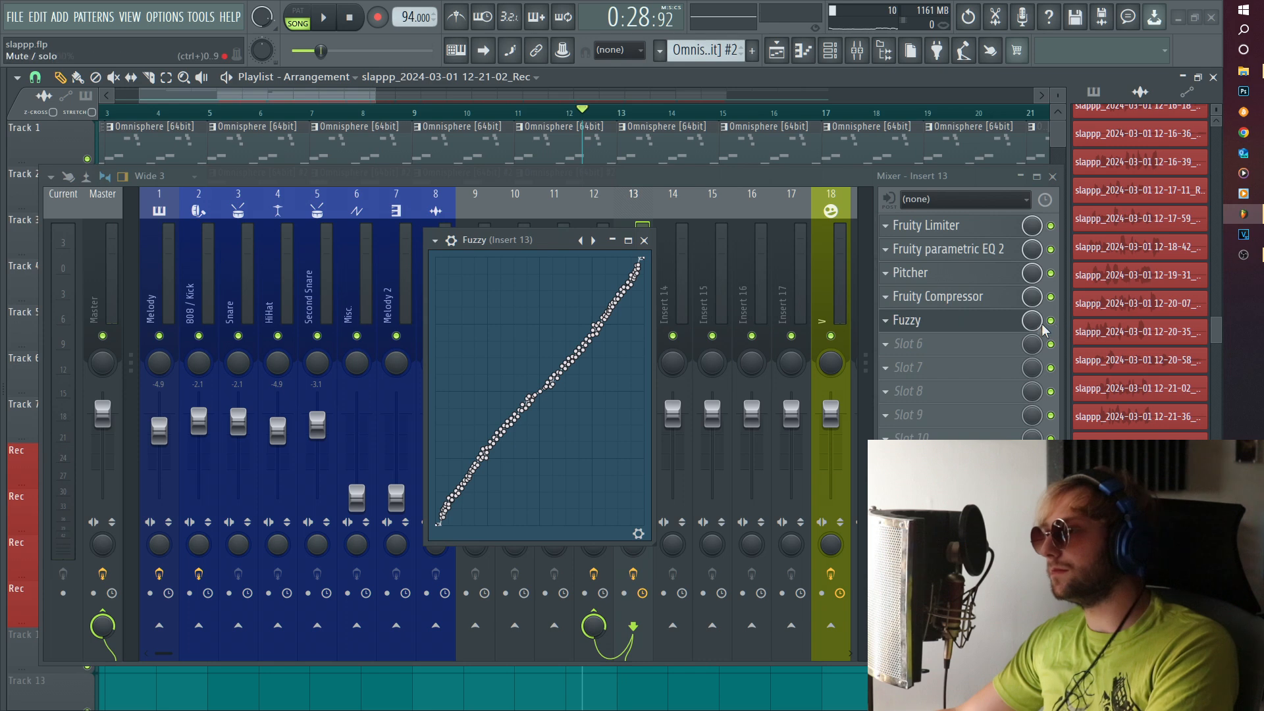
left_click_drag(1033, 321, 1033, 352)
key("space")
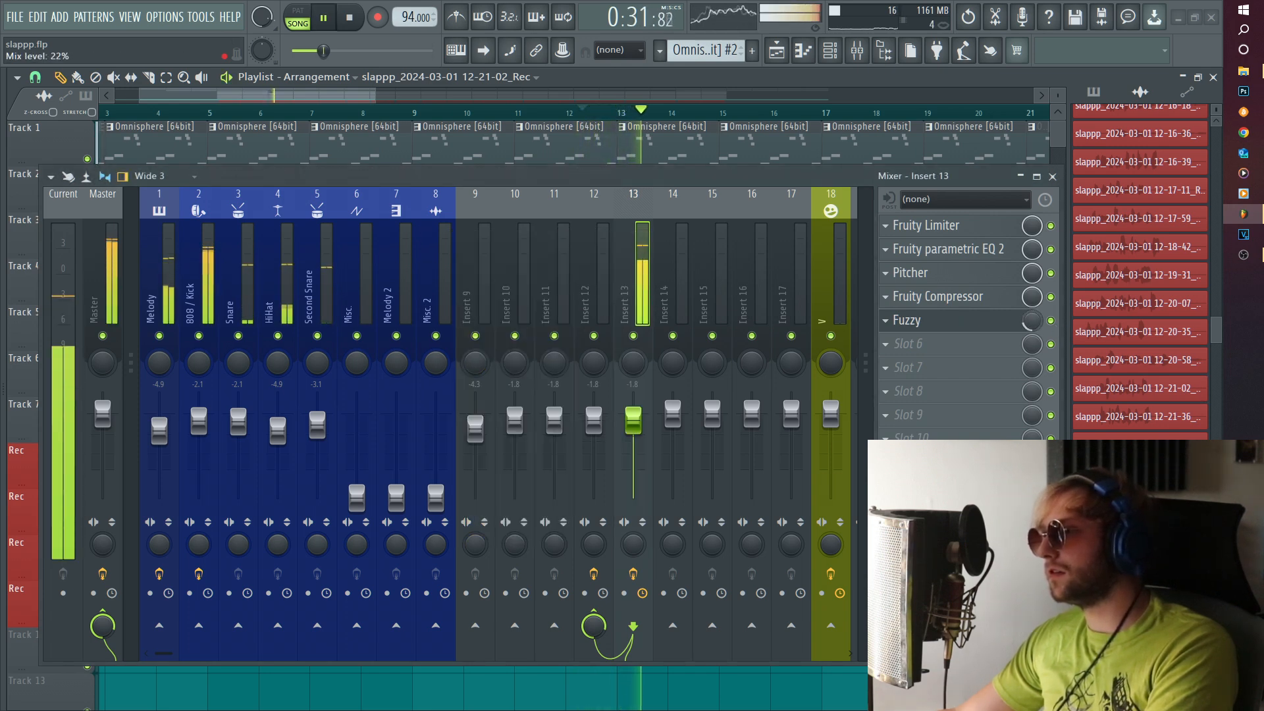
key("space")
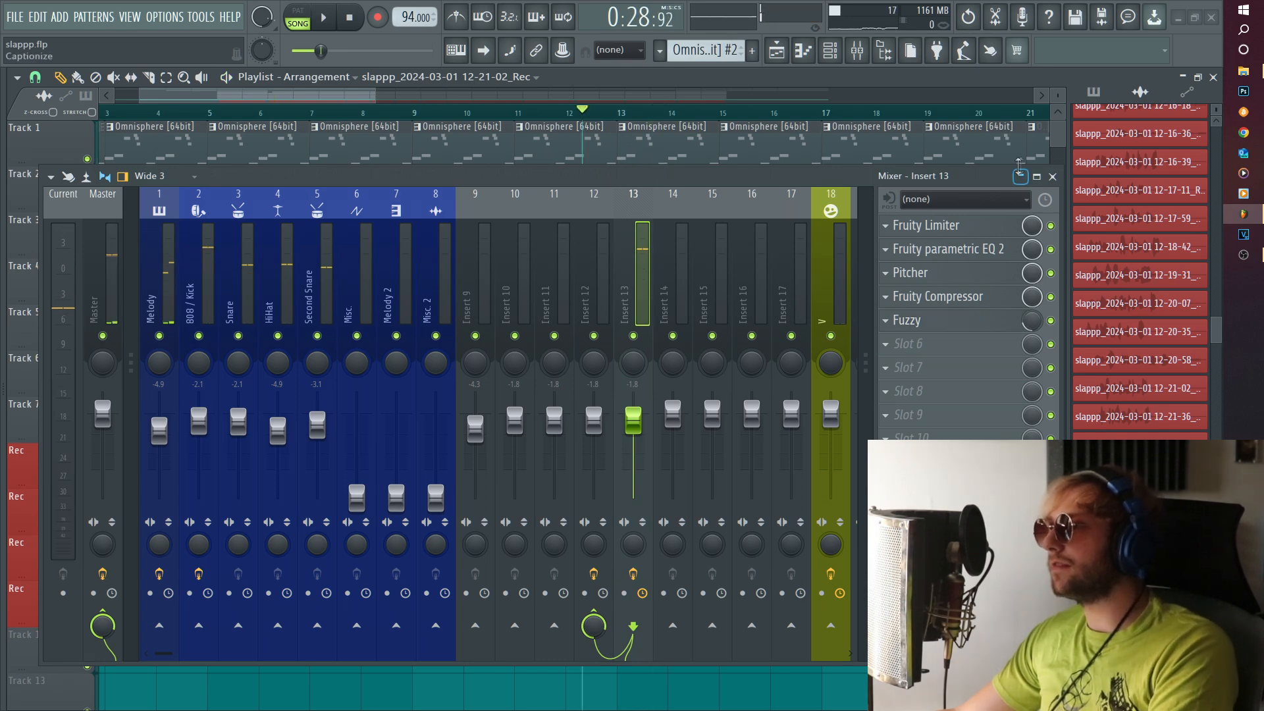
Reposition the mixer and cut the low shelf of Insert 13's built-in equalizer to -5.7 at 254 Hz, auditioning the song
left_click(1038, 177)
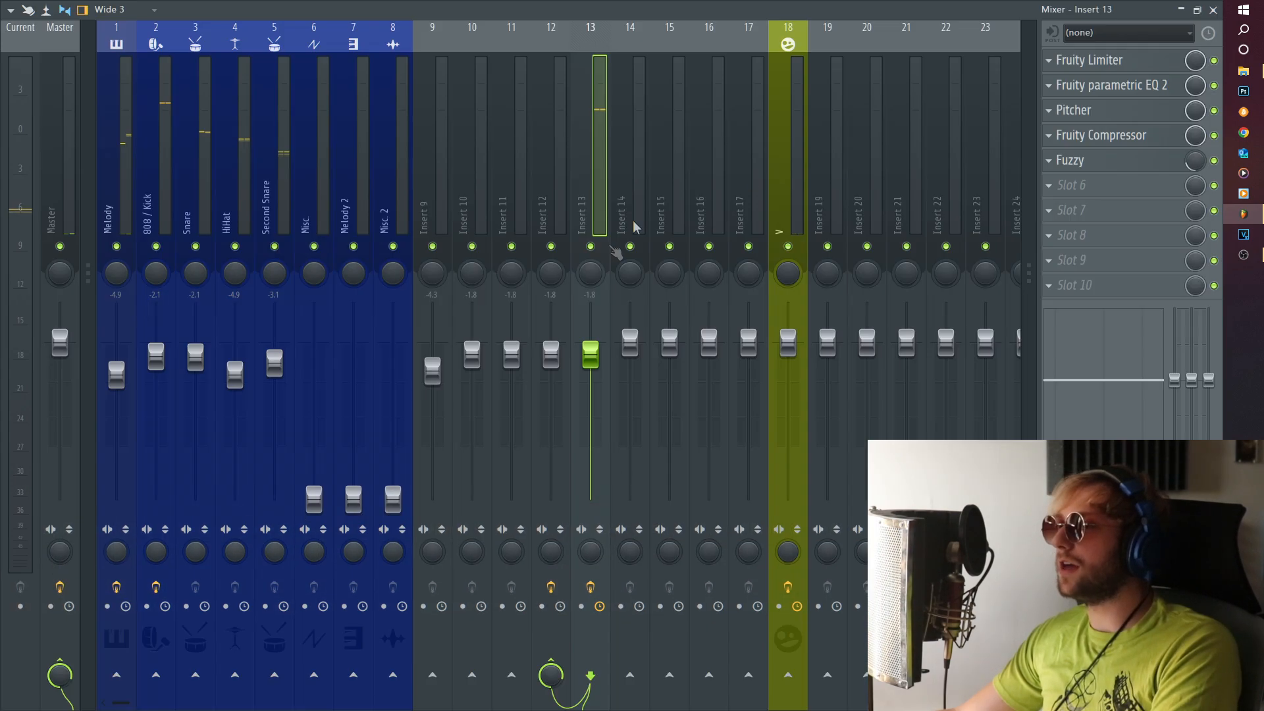
left_click(1198, 10)
left_click_drag(484, 181, 723, 538)
scroll(872, 287, "down", 2)
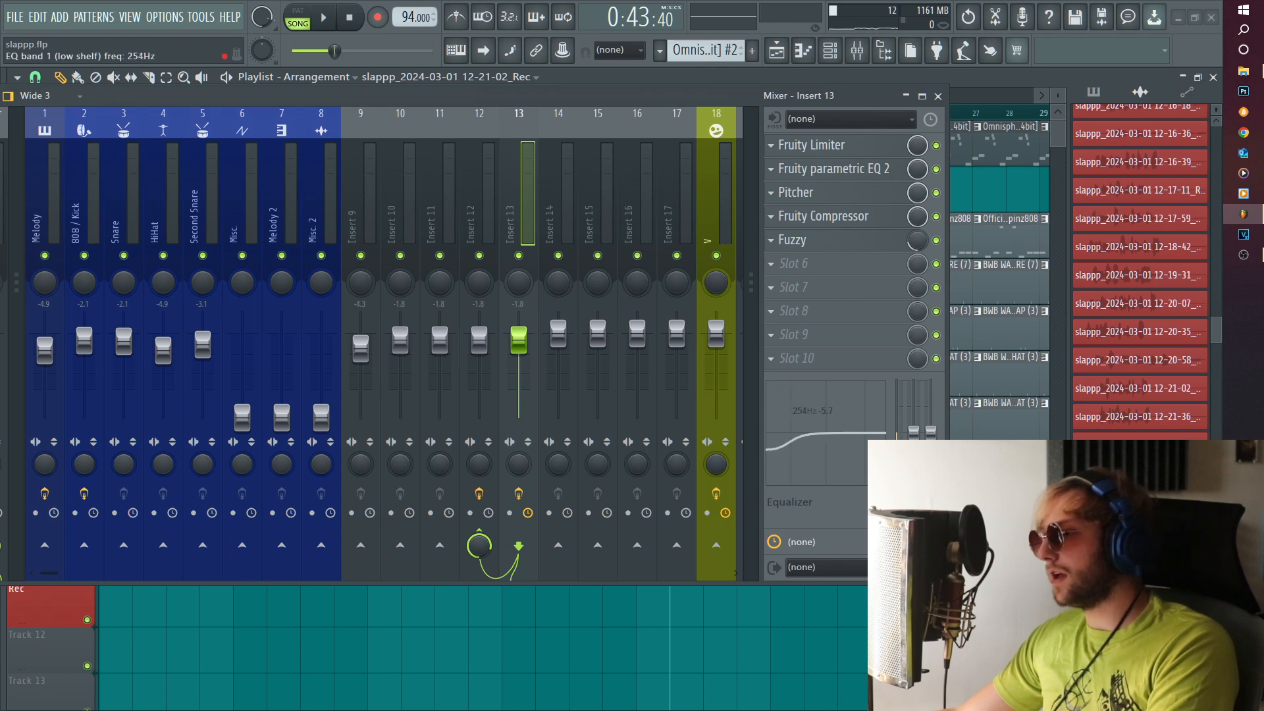
key("space")
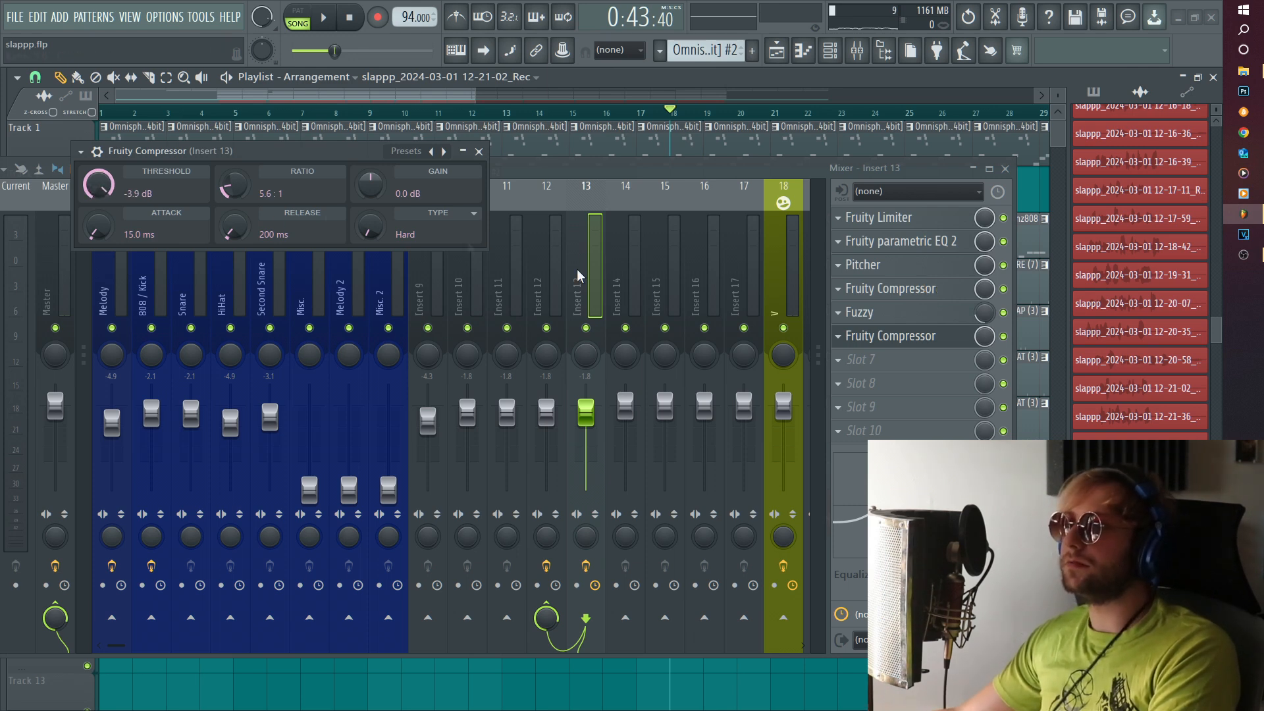
Play the song while lowering the threshold and raising the ratio and gain of Insert 13's second Fruity Compressor
key("space")
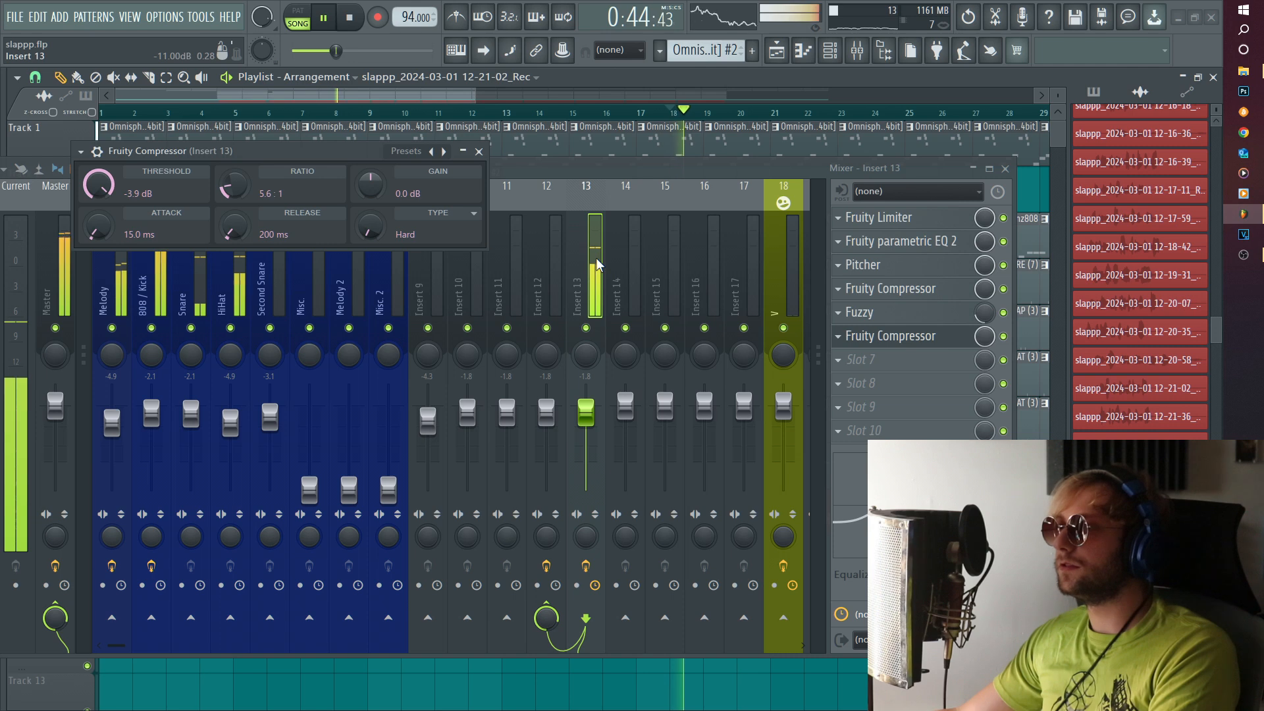
left_click_drag(98, 186, 98, 212)
left_click_drag(234, 187, 234, 179)
left_click_drag(377, 185, 377, 178)
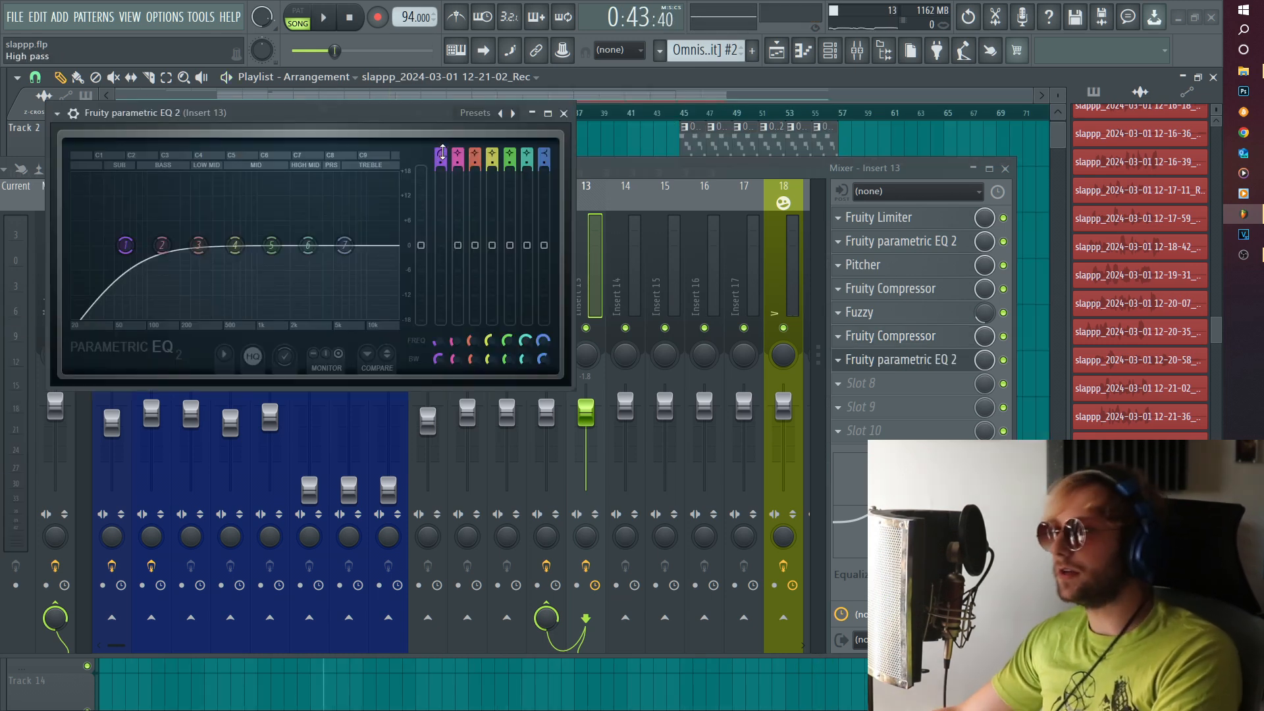
Make small low-mid and presence-range cuts in Insert 13's last Fruity parametric EQ 2 during playback, and replay the song from around bar 13
mouse_move(199, 245)
left_mouse_down()
mouse_move(198, 262)
mouse_move(205, 256)
left_mouse_up()
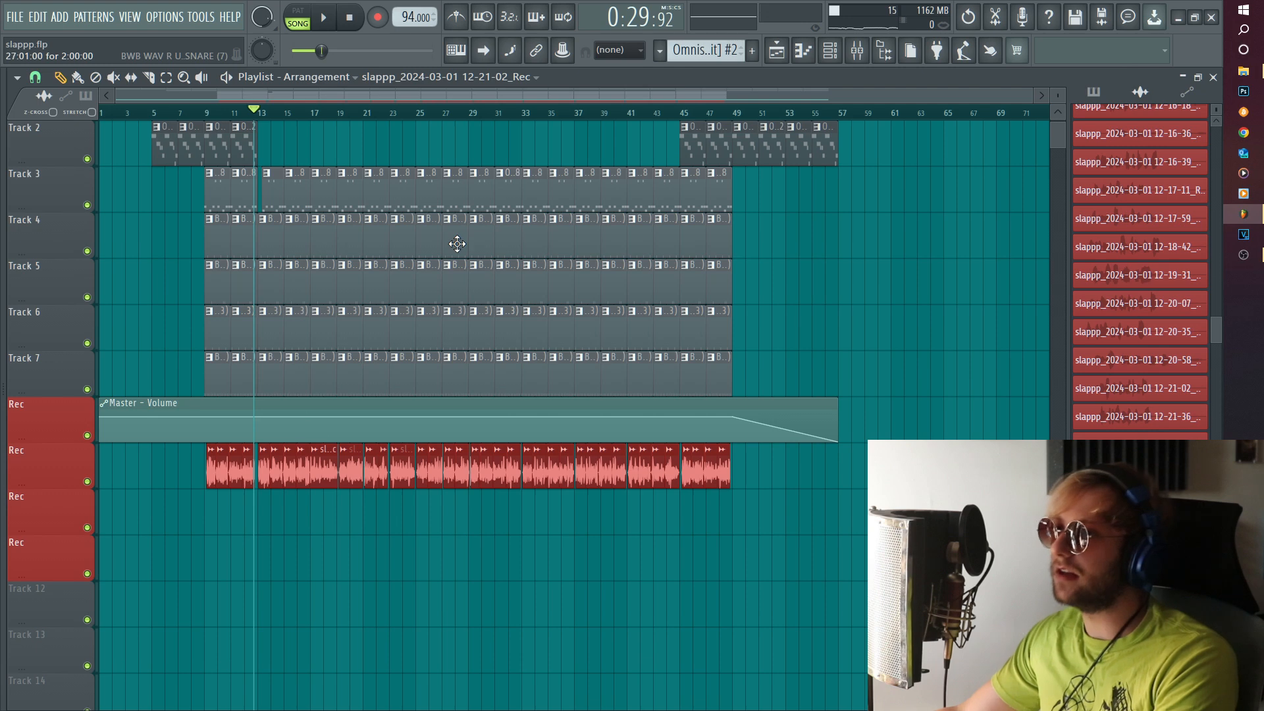
key("F9")
left_click(898, 360)
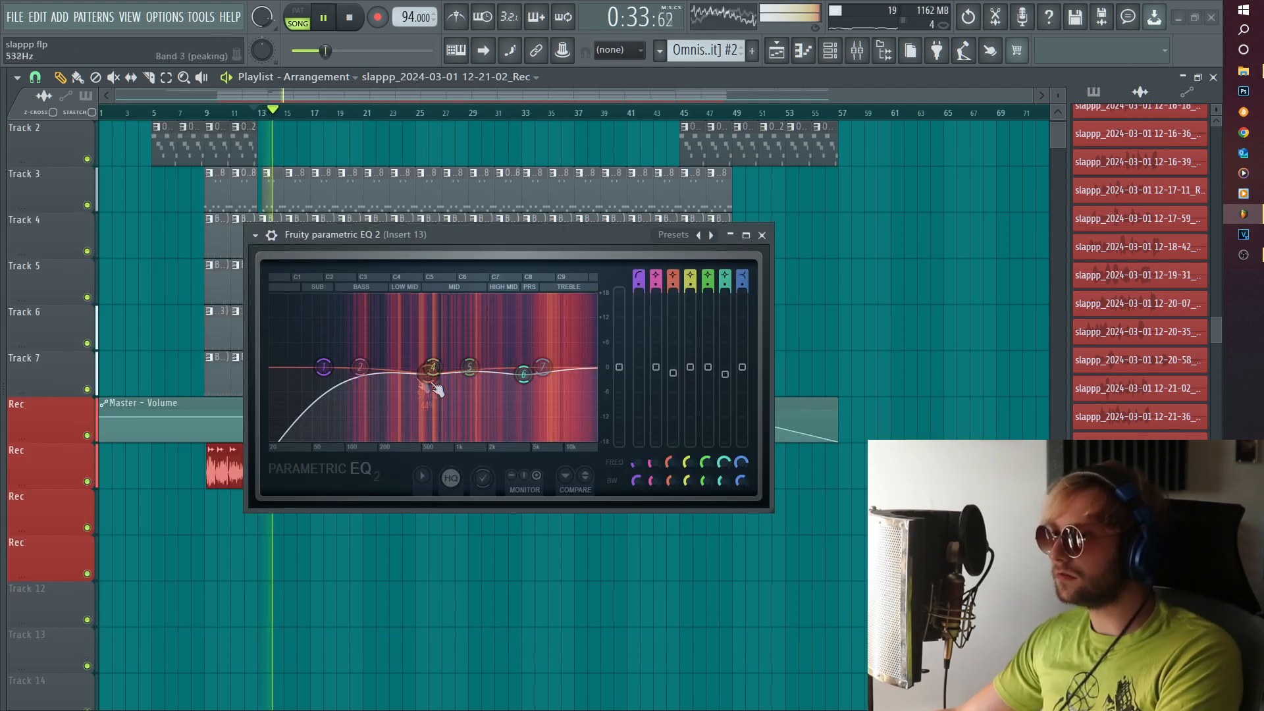
mouse_move(524, 375)
left_mouse_down()
mouse_move(487, 377)
mouse_move(514, 382)
left_mouse_up()
key("Escape")
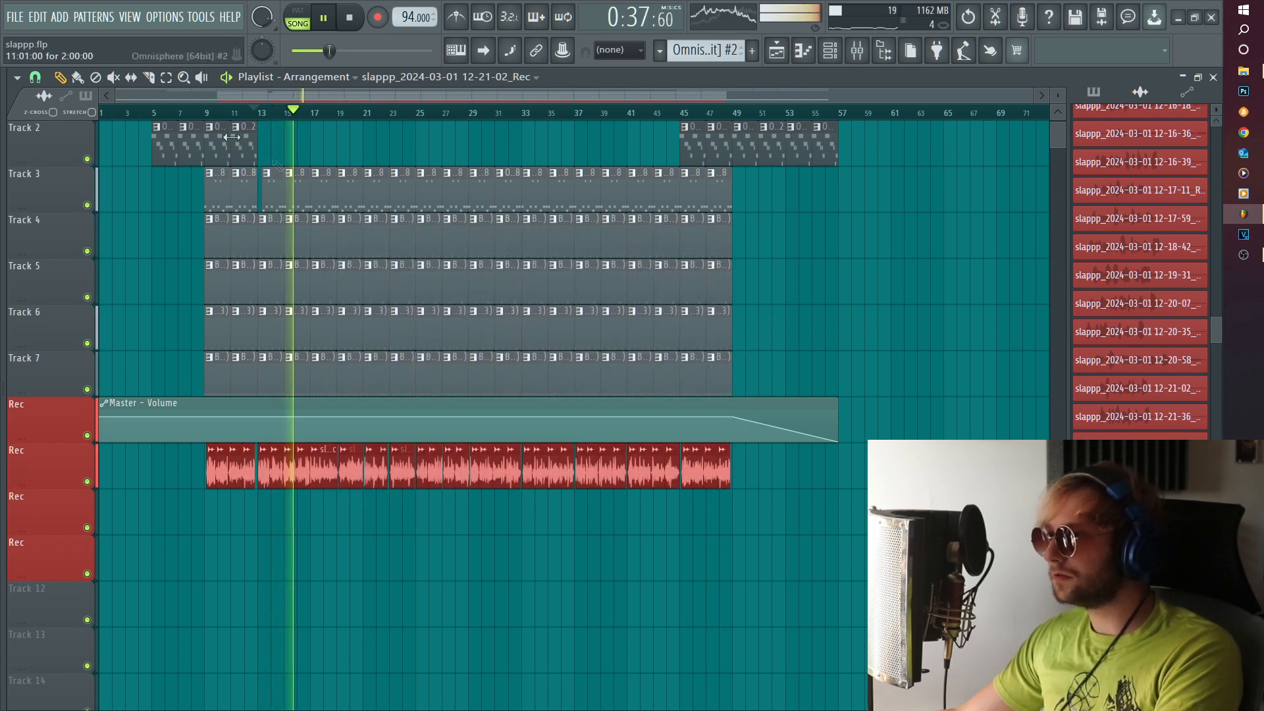
left_click(272, 113)
left_click(250, 114)
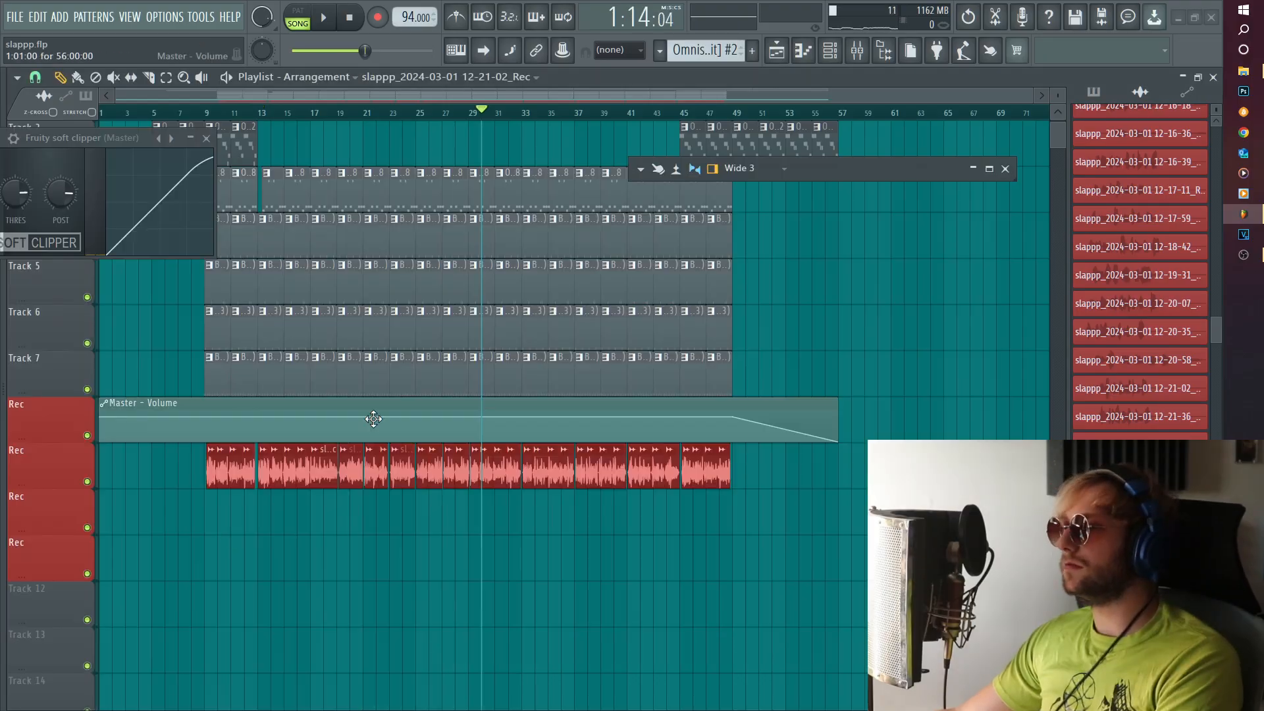
Place a copy of the 12-27-55_Rec vocal clip on the empty Rec track below the main vocal near bar 14, and play that section
scroll(161, 573, "up", 5)
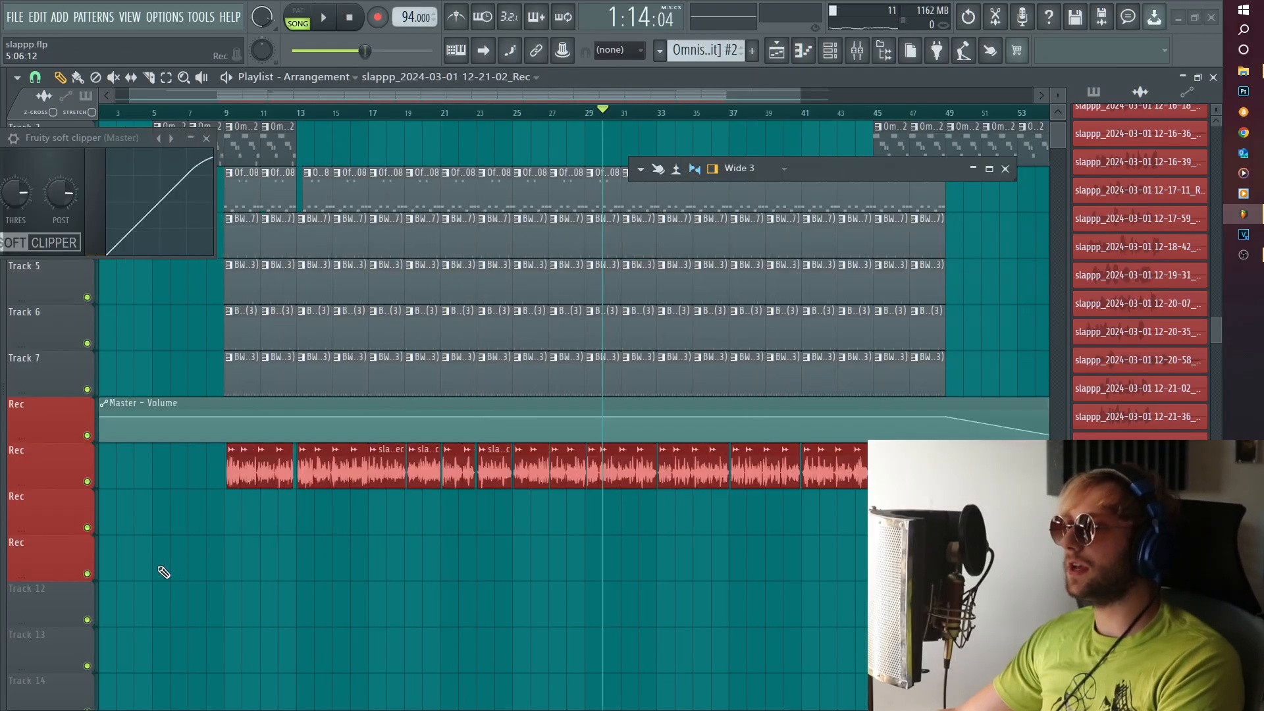
left_click(762, 511)
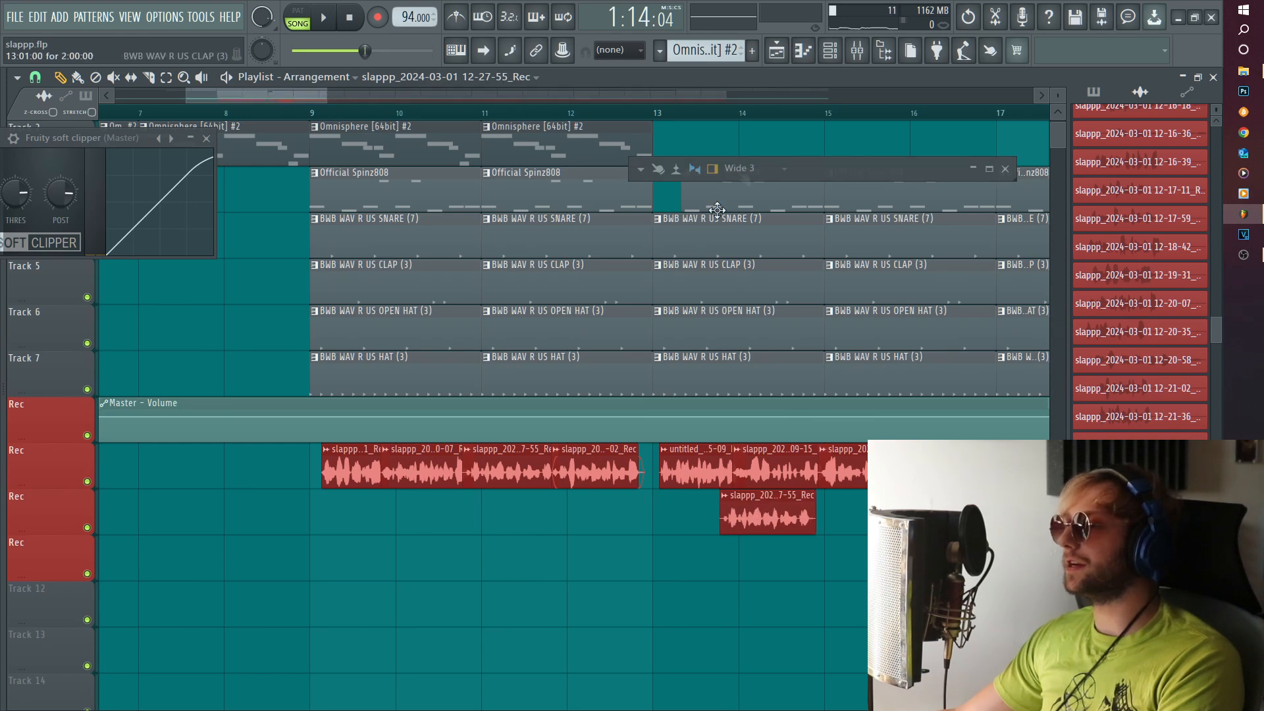
left_click(702, 113)
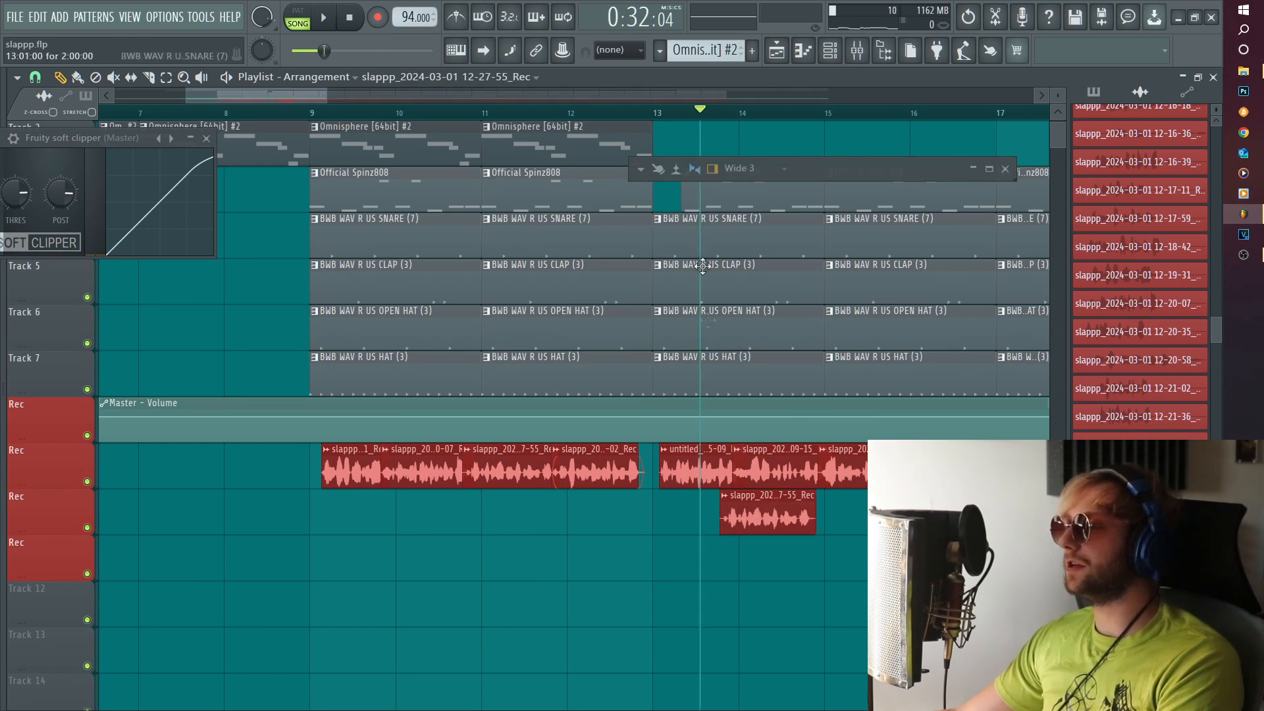
key("space")
scroll(637, 577, "up", 3)
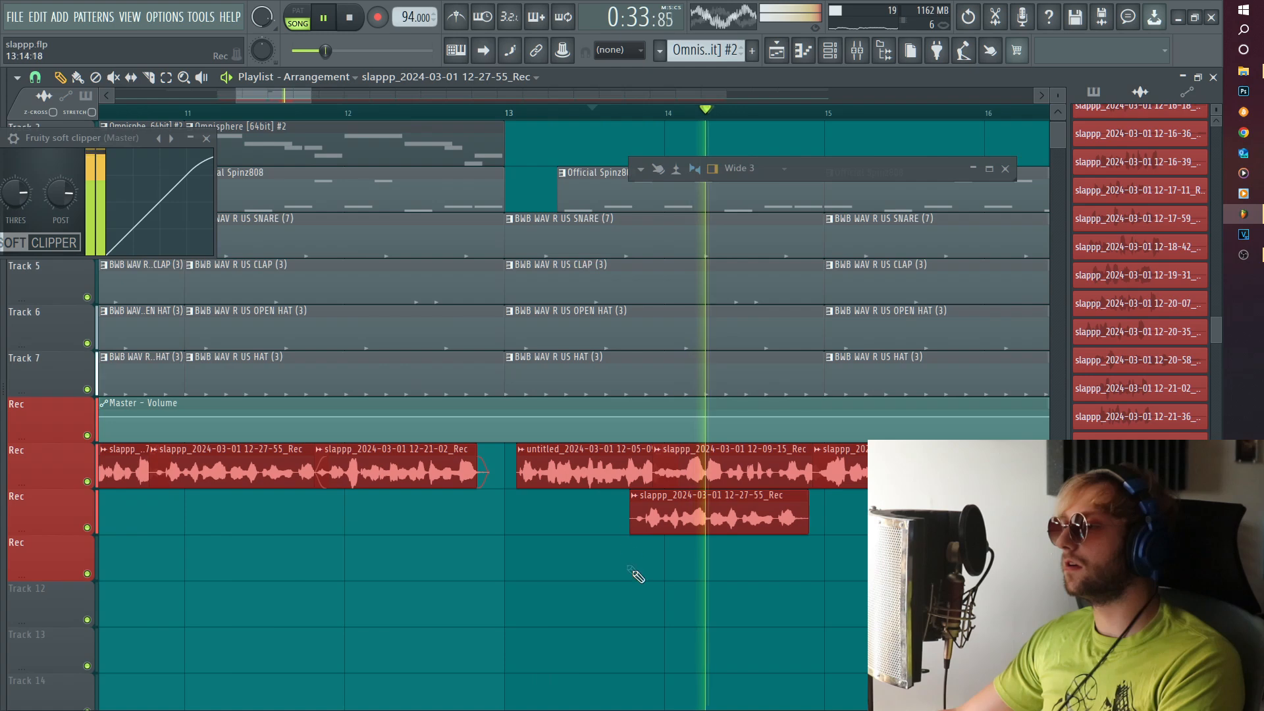
Make the added 12-27-55_Rec vocal clip unique, route it to Insert 14 and bring up that mixer track
left_click(634, 495)
left_click(659, 604)
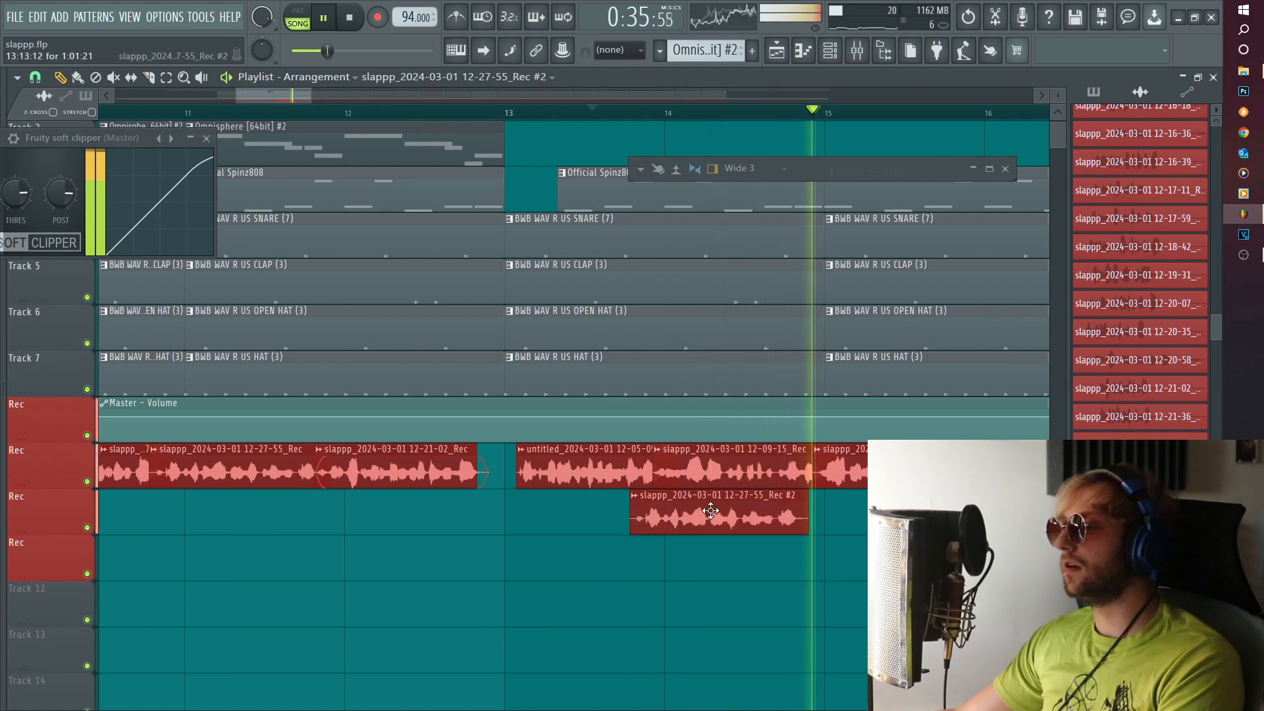
double_click(711, 511)
key("space")
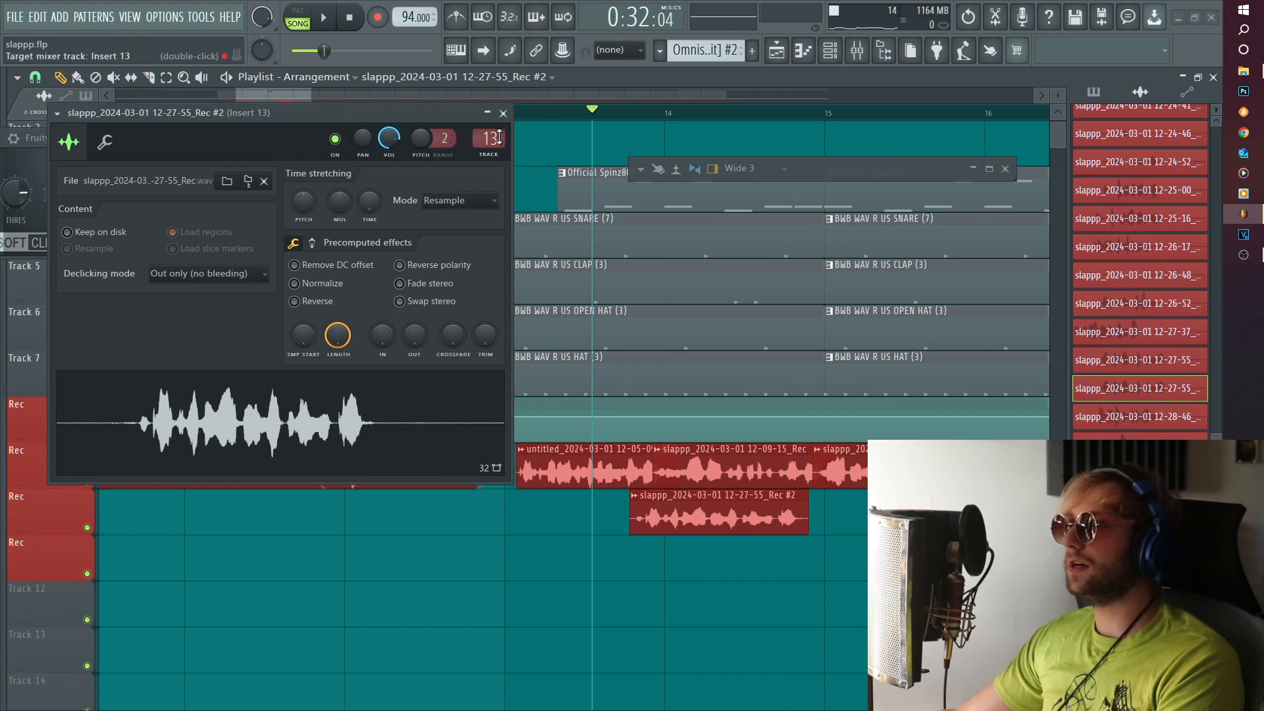
left_click_drag(891, 174, 882, 129)
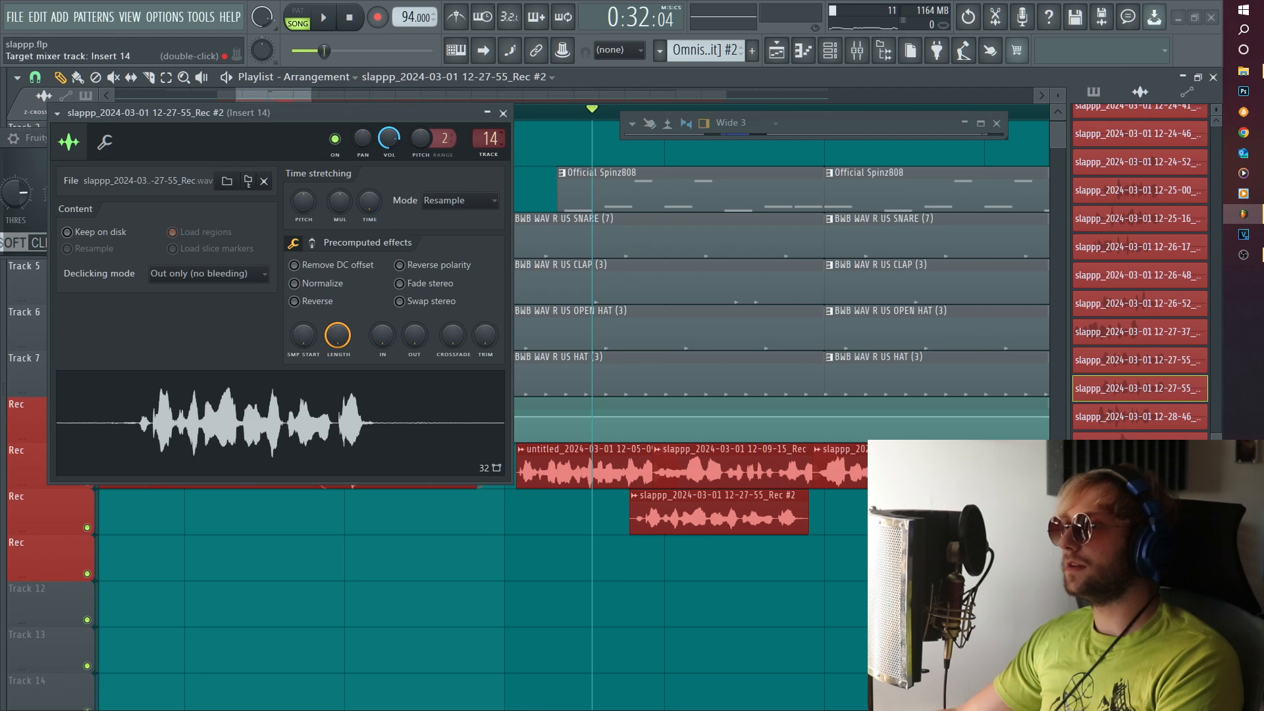
key("F9")
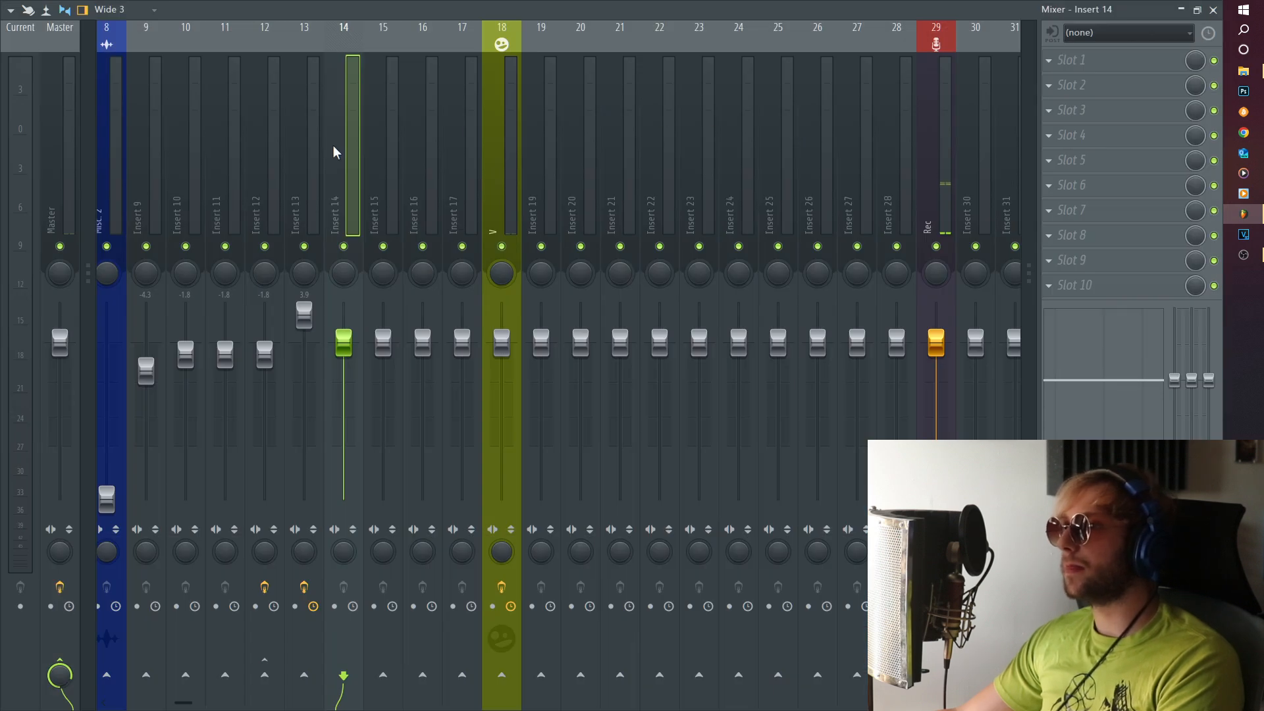
Copy Insert 13's complete mixer track state, including its effect chain, onto Insert 14
left_click(317, 151)
right_click(316, 151)
mouse_move(366, 106)
left_click_drag(598, 122, 344, 191)
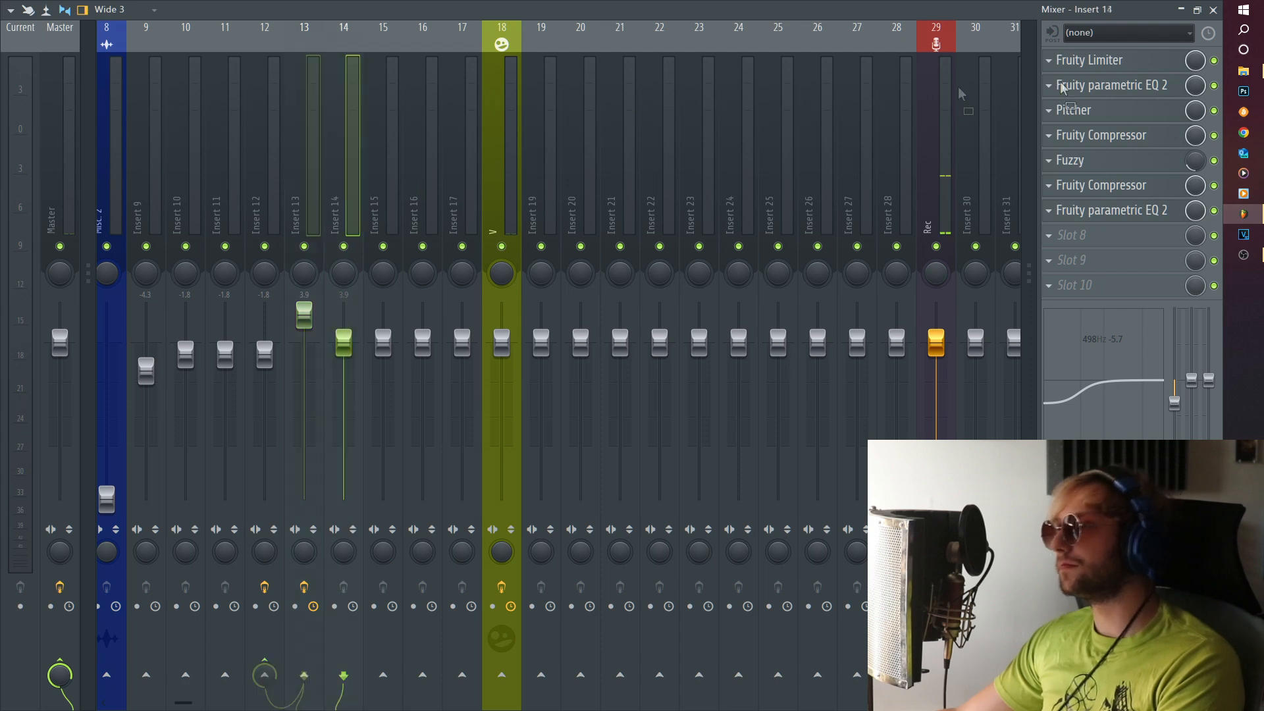
Raise the high-pass cutoff of Insert 14's first Fruity parametric EQ 2 to just above 200 Hz, and lower Insert 14's fader below Insert 13's
left_click(1133, 91)
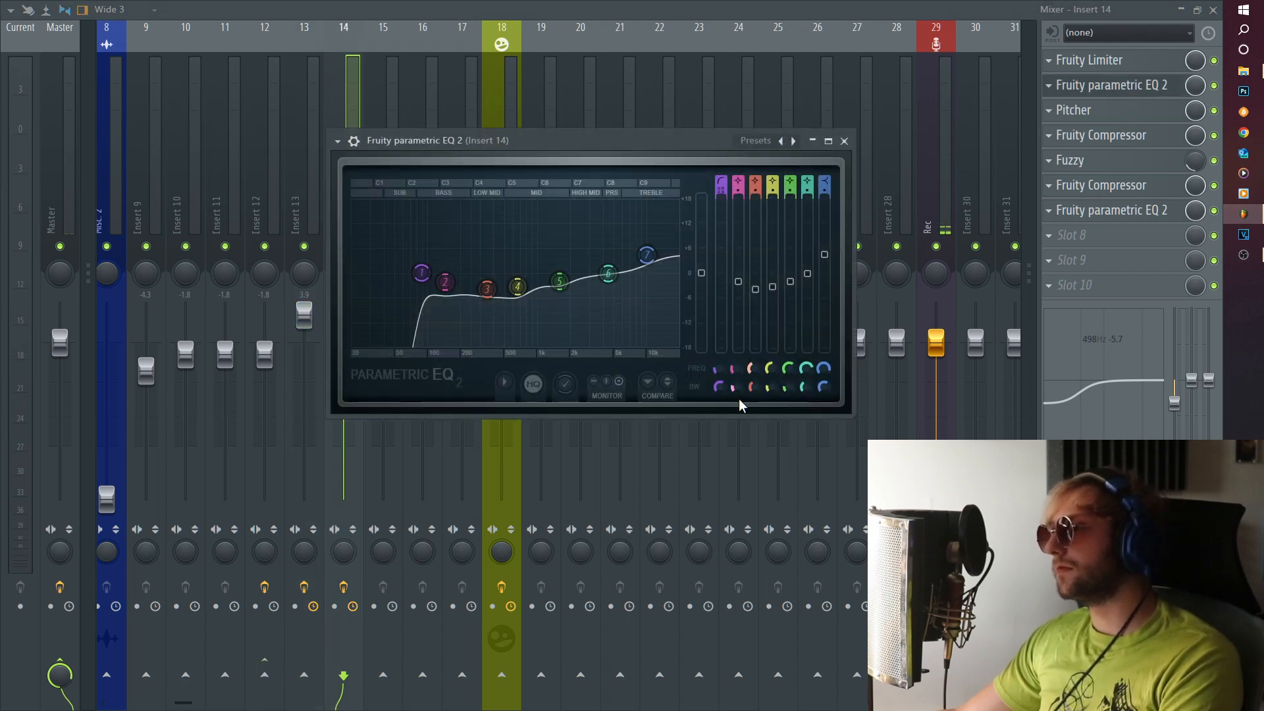
left_click_drag(421, 272, 476, 273)
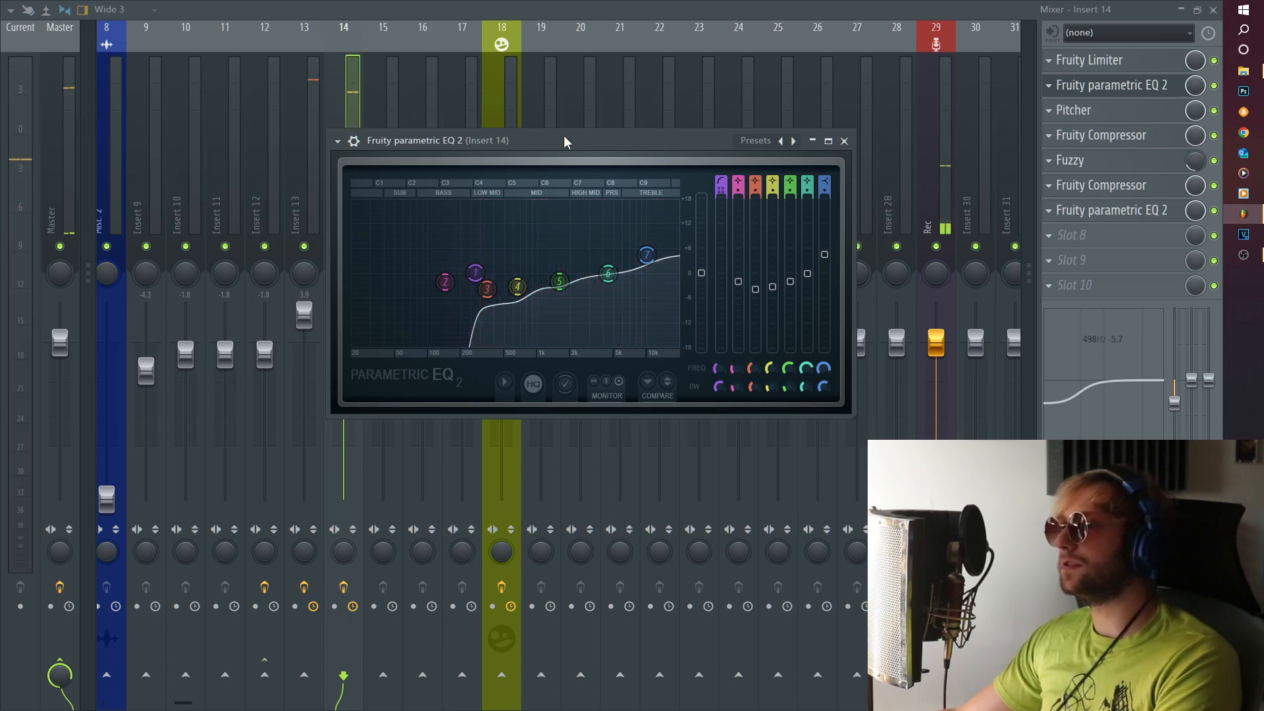
left_click_drag(567, 141, 919, 179)
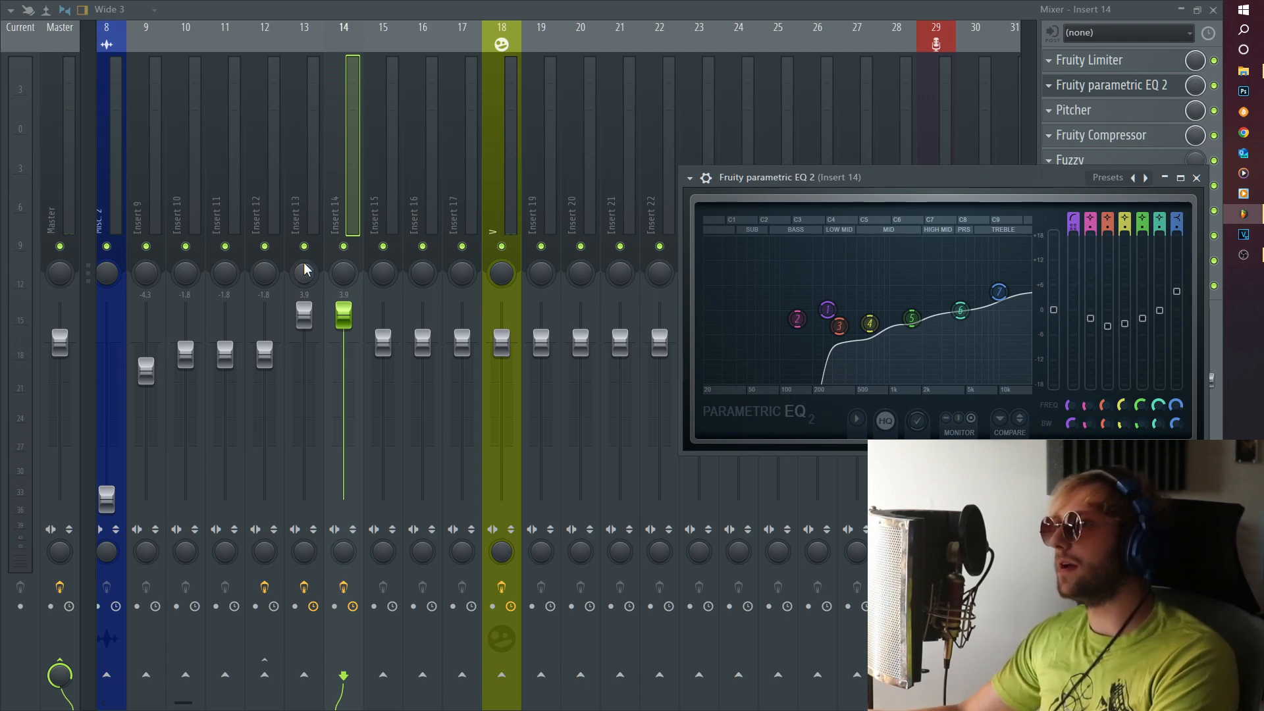
left_click_drag(353, 333, 354, 351)
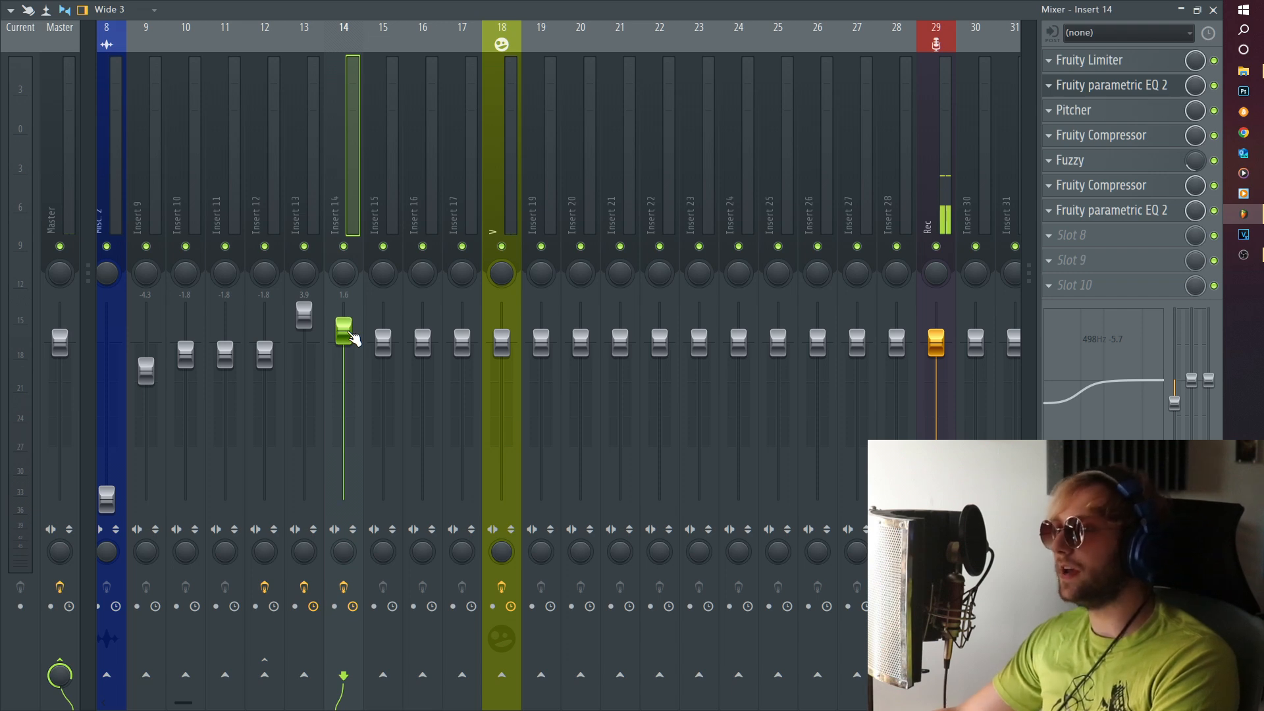
Replace Insert 14's second compressor with a Fruity Limiter, raise its gain and lower its ceiling during playback, and move the last EQ to slot 7
key("space")
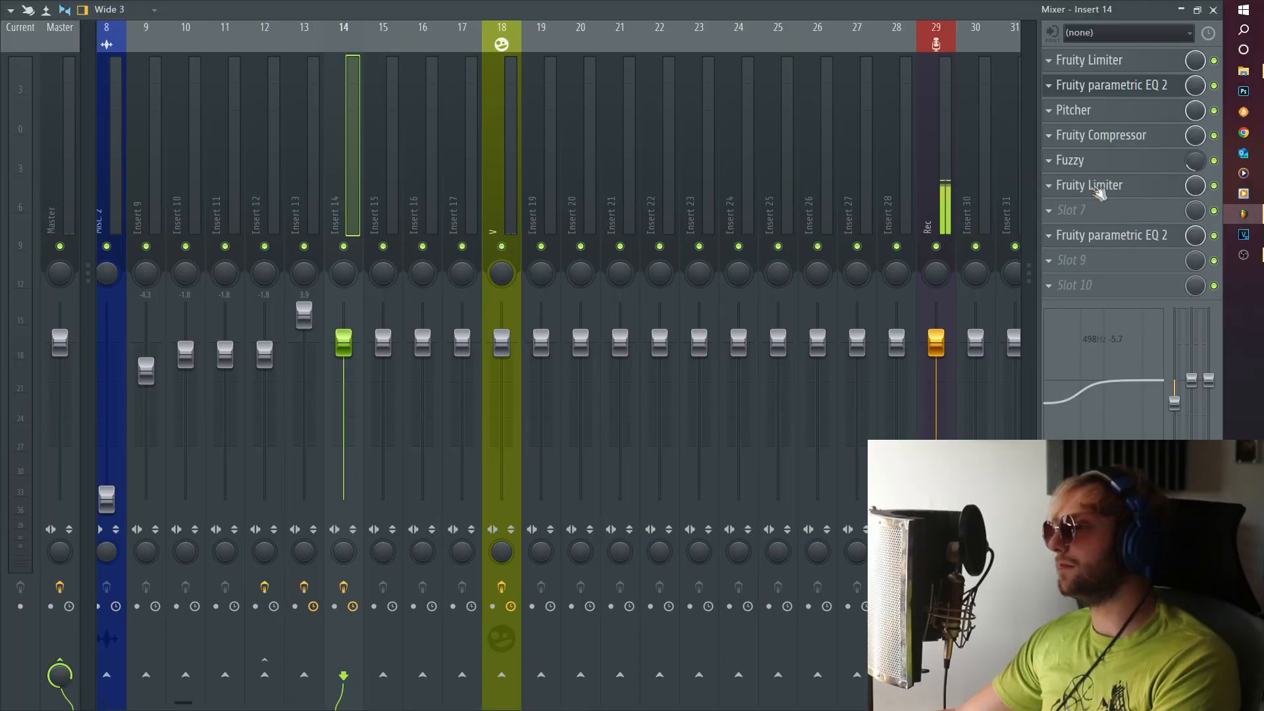
left_click(1098, 191)
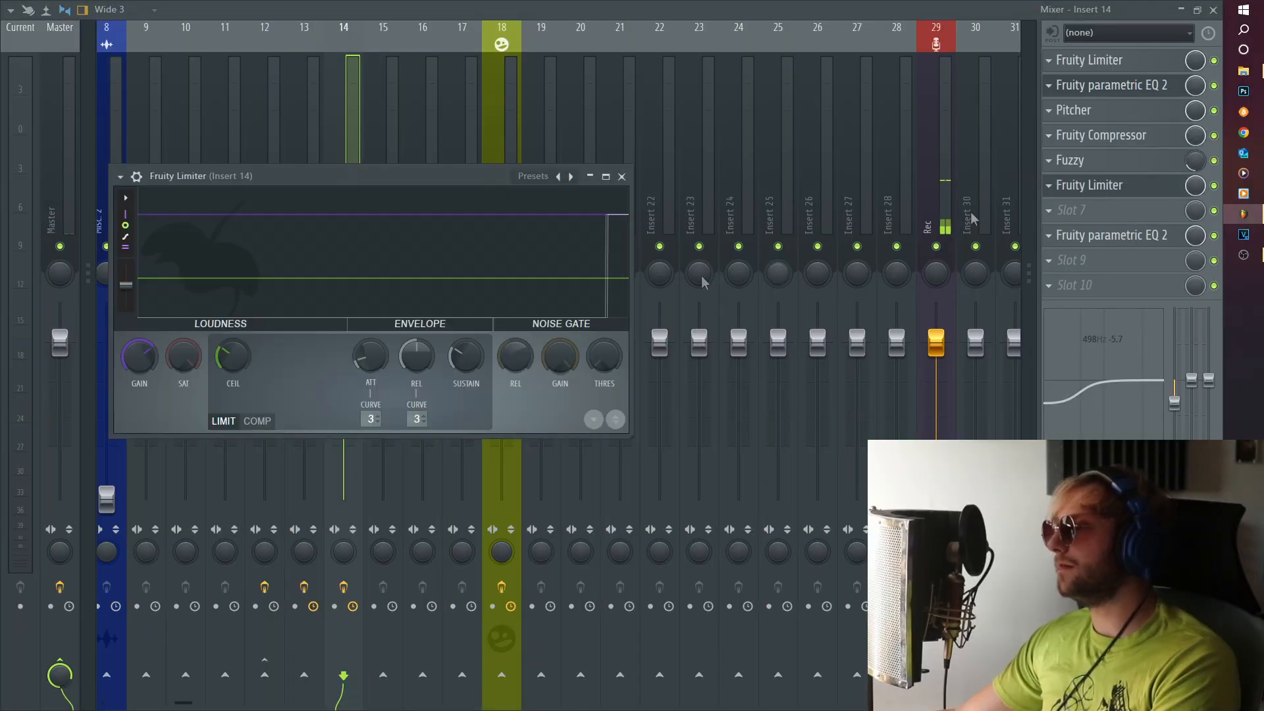
key("space")
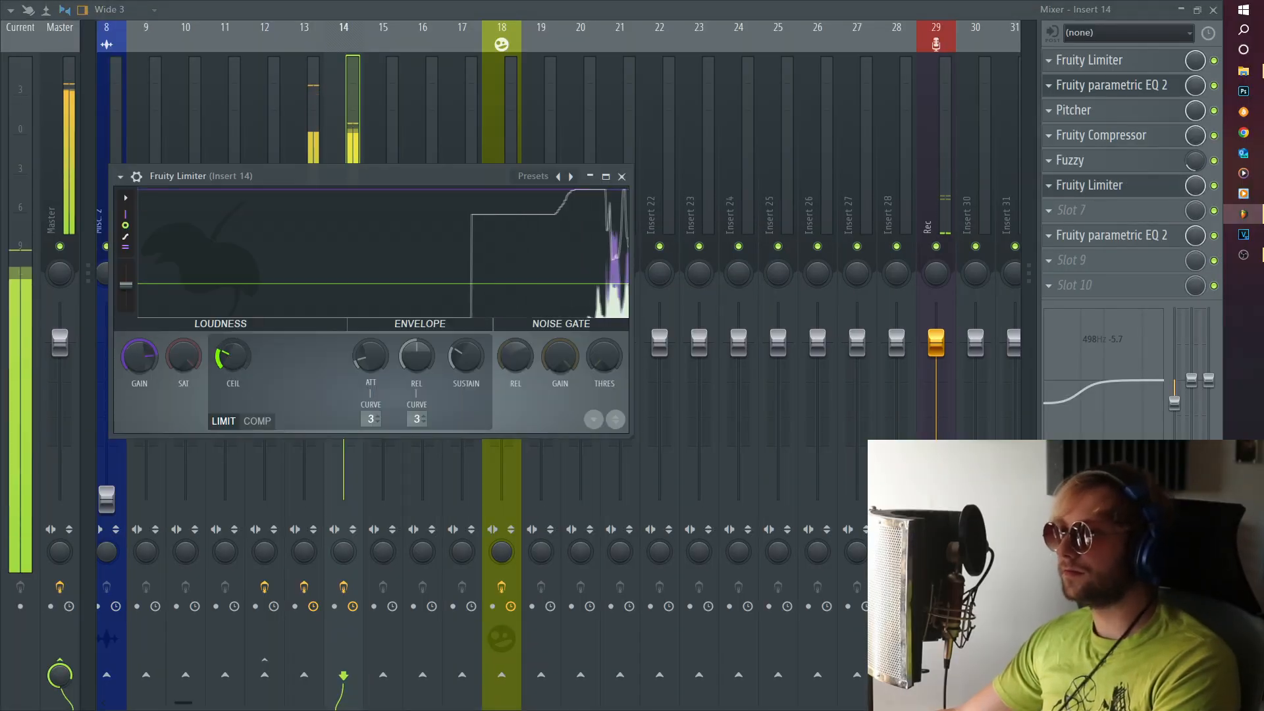
left_click(622, 175)
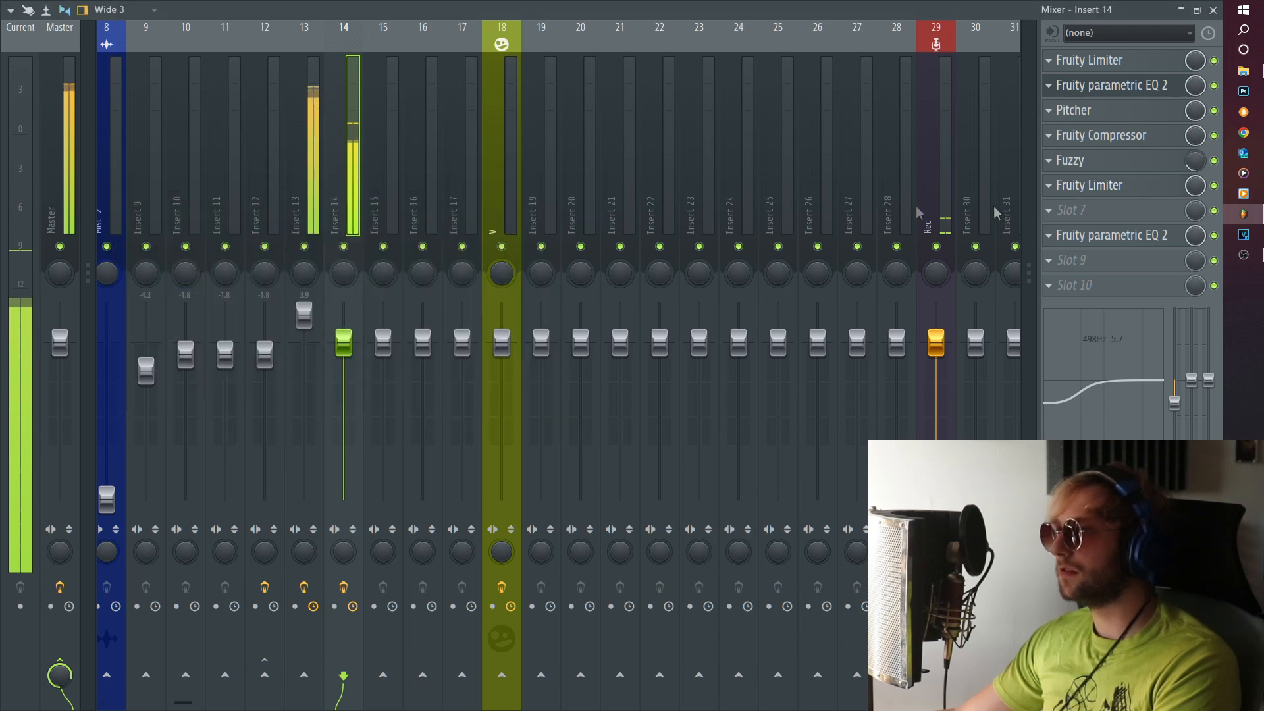
scroll(1145, 212, "down", 1)
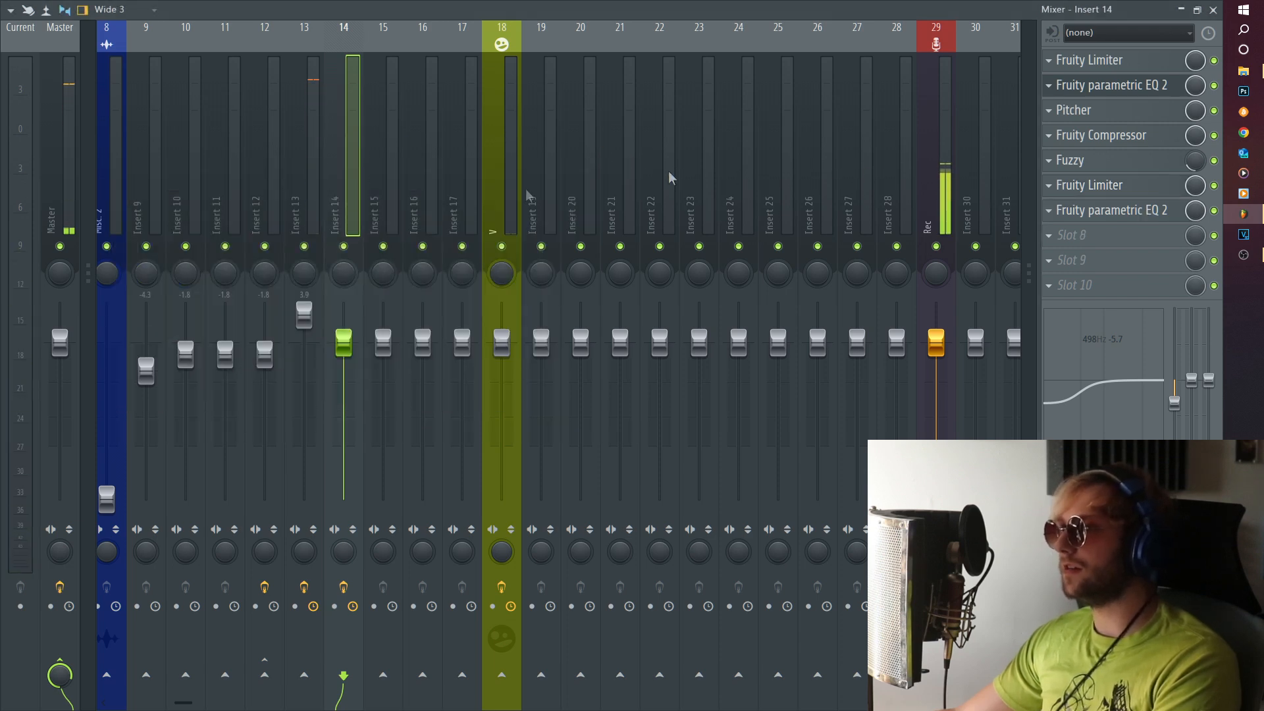